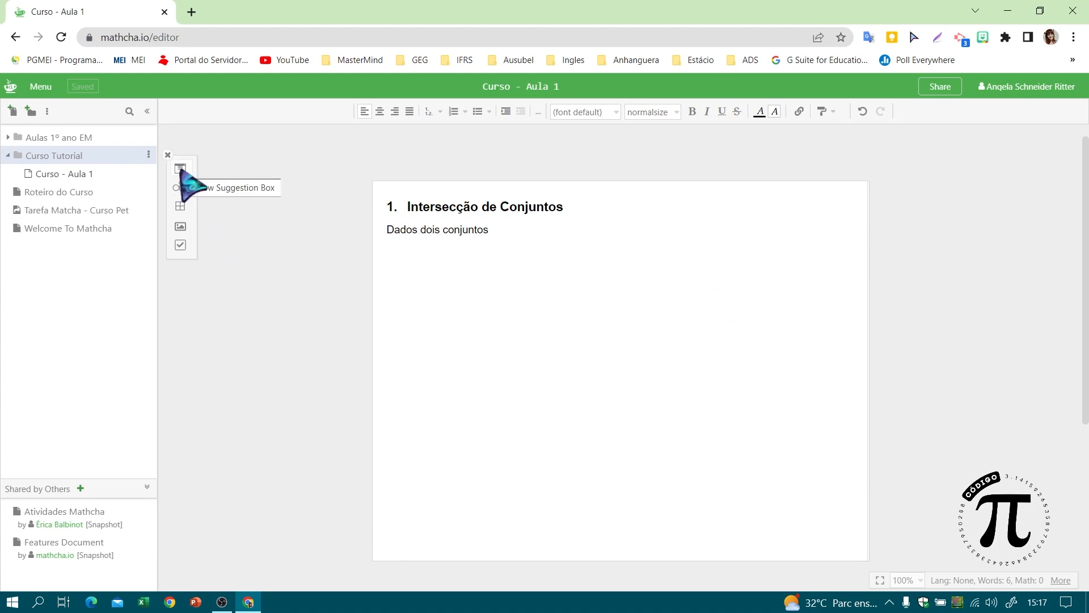
Continue the sentence after "Dados dois conjuntos" with "A e B", entering A and B as inline math.
click(180, 169)
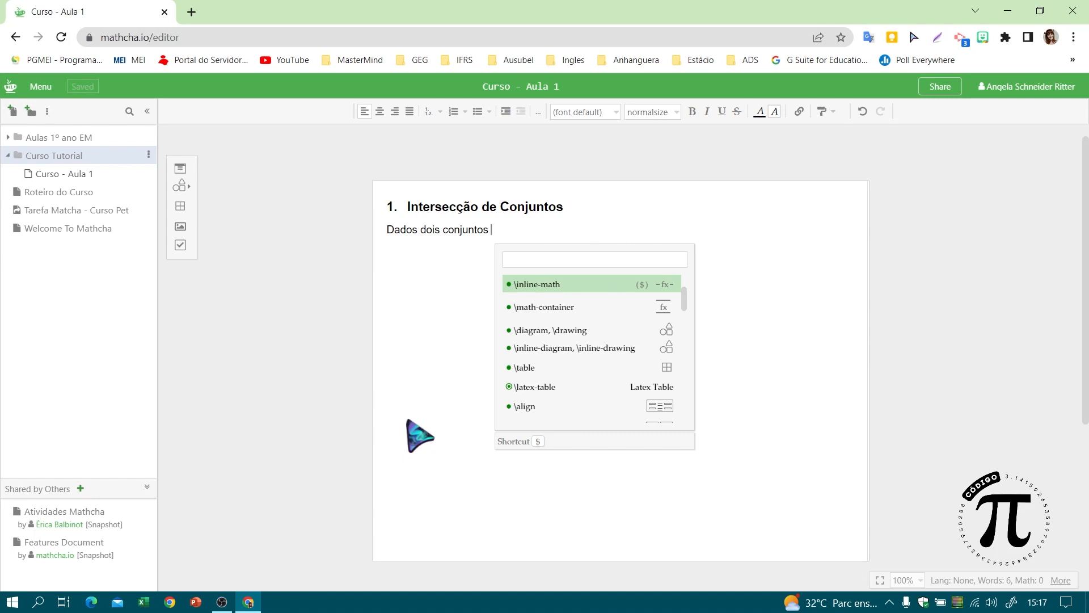
key(Return)
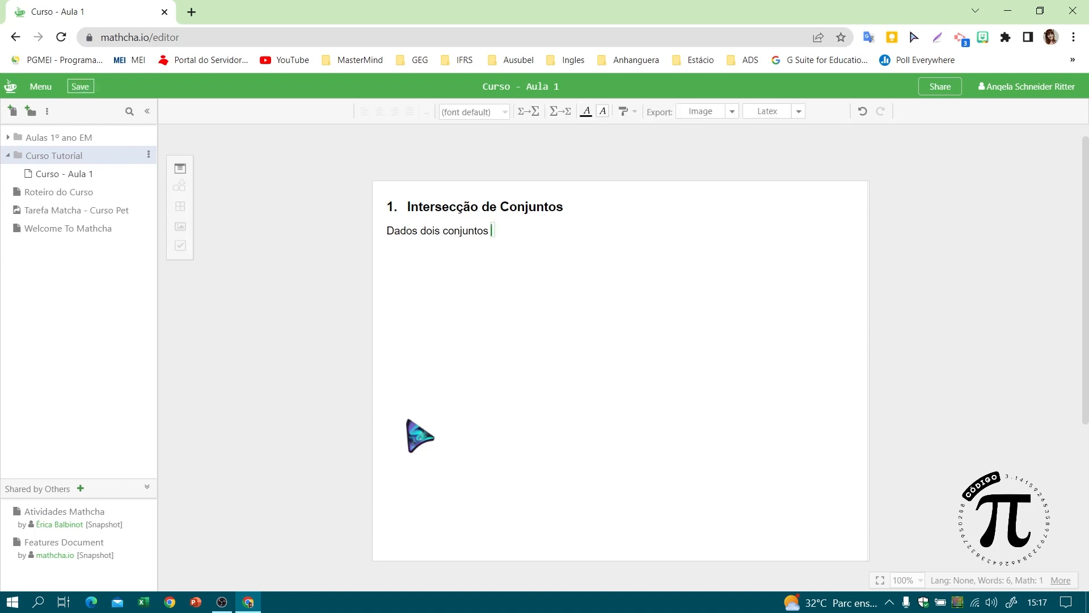
text(A)
key(Right)
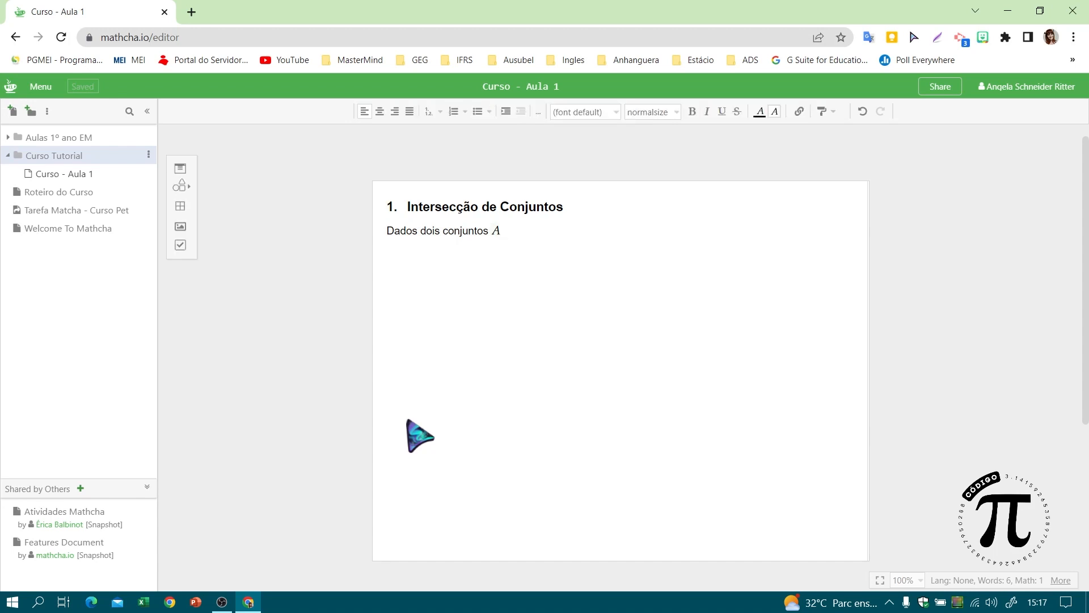
text(e)
key(backslash)
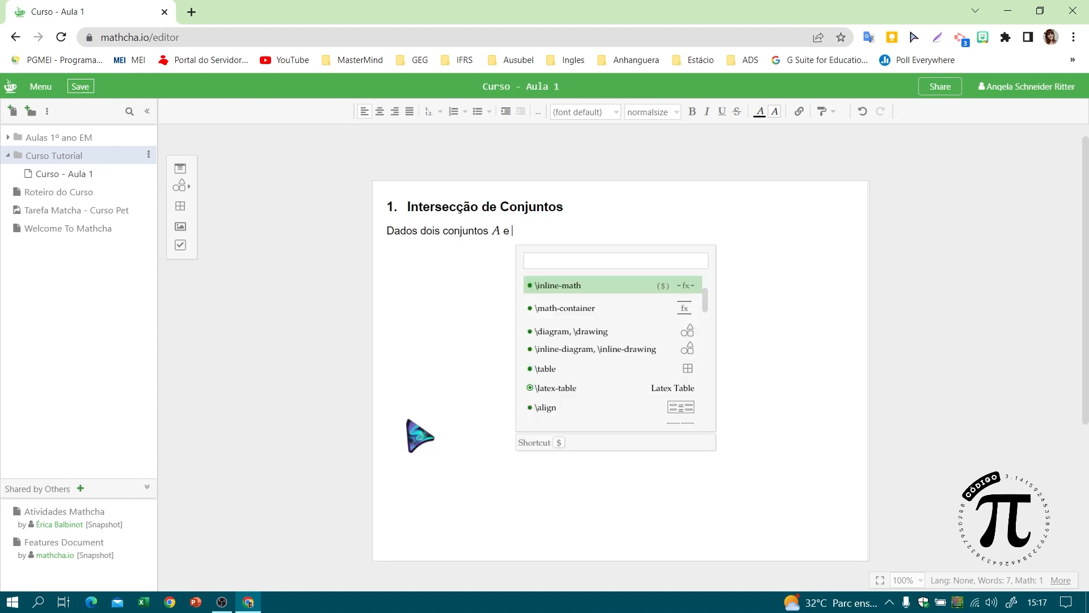
key(Return)
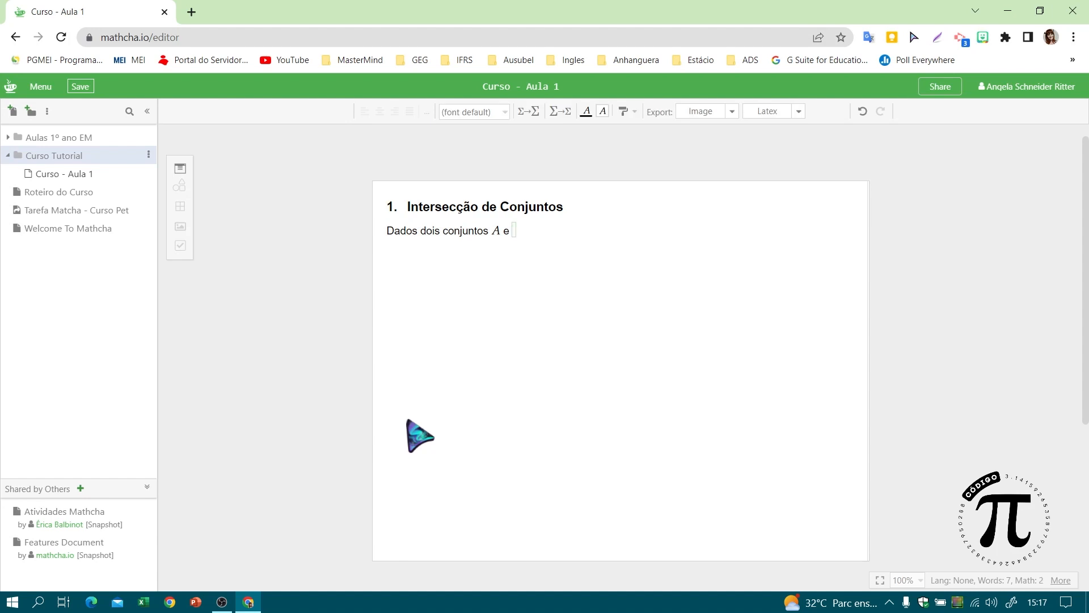
text(B)
key(Right)
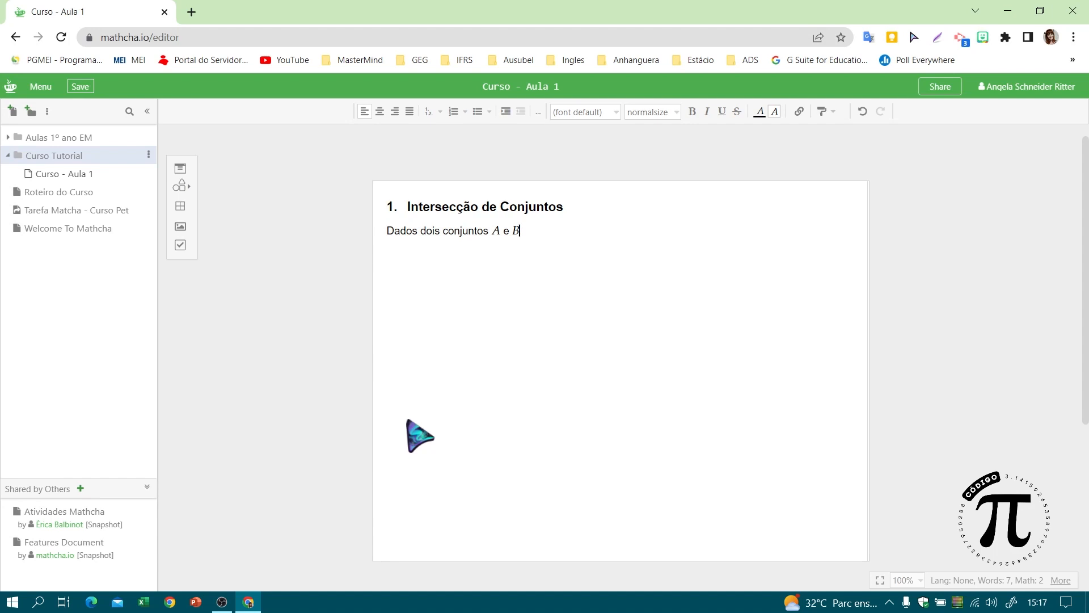
Append ", chama-se intersecção de A e B" to the sentence, with A and B as inline math.
text(, chama-se inters)
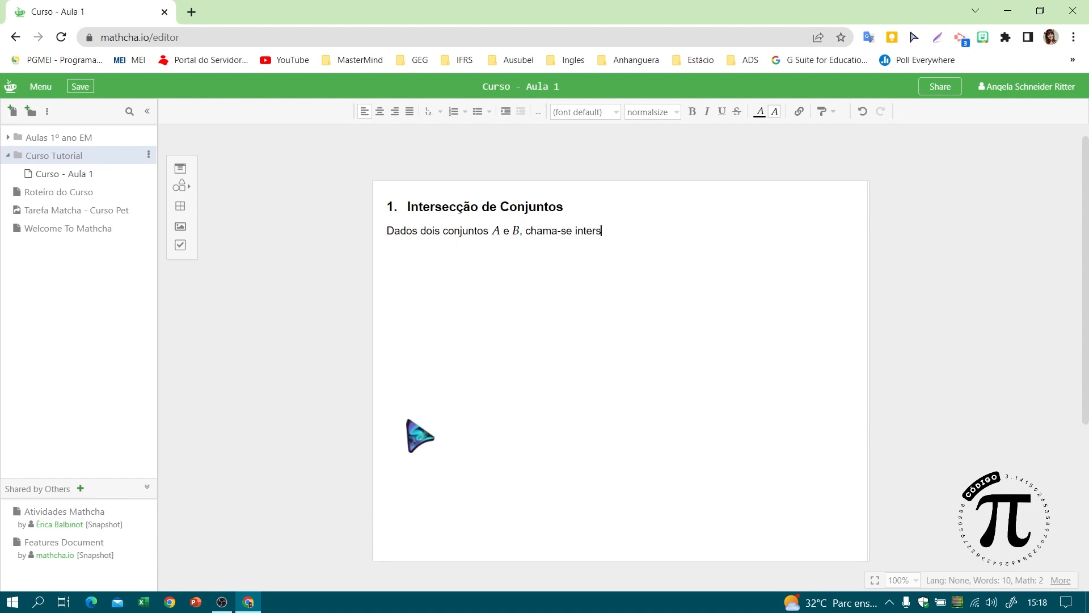
text(ecção de)
key(backslash)
key(Return)
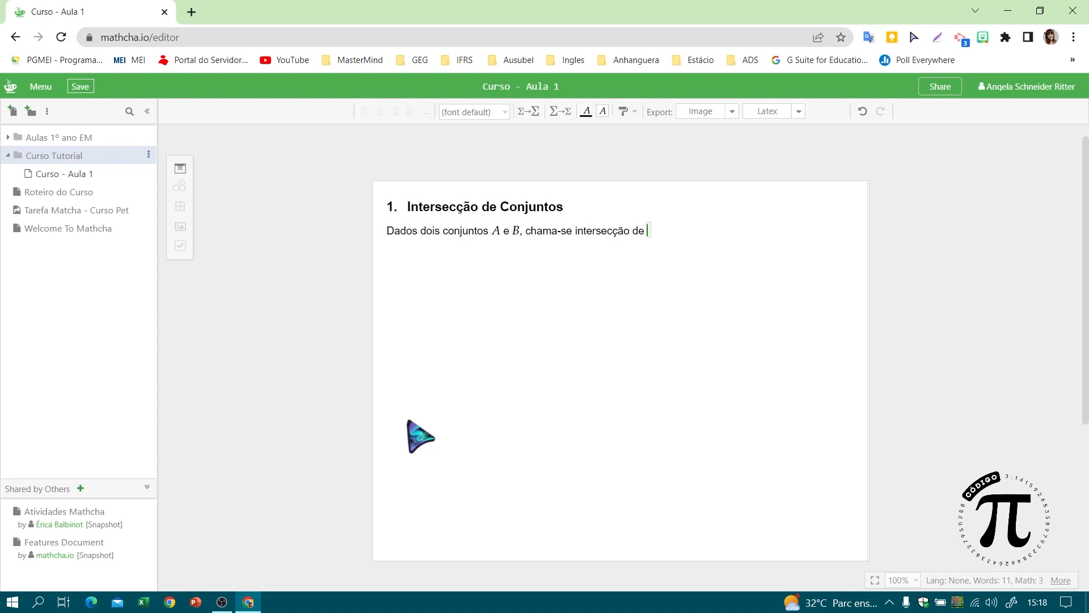
text(A)
key(Right)
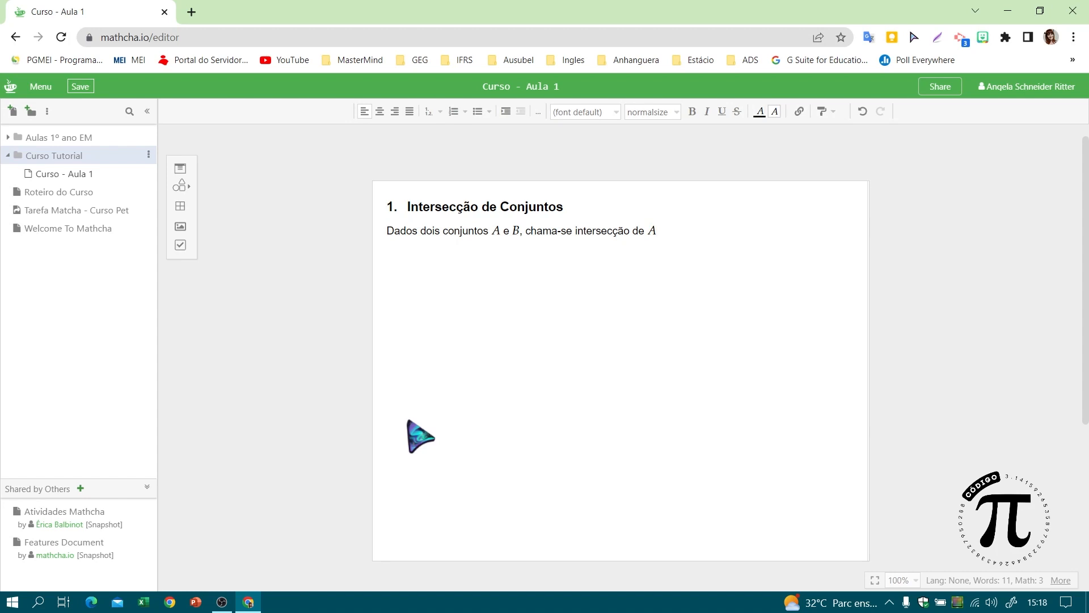
text(e)
key(backslash)
key(Return)
text(B)
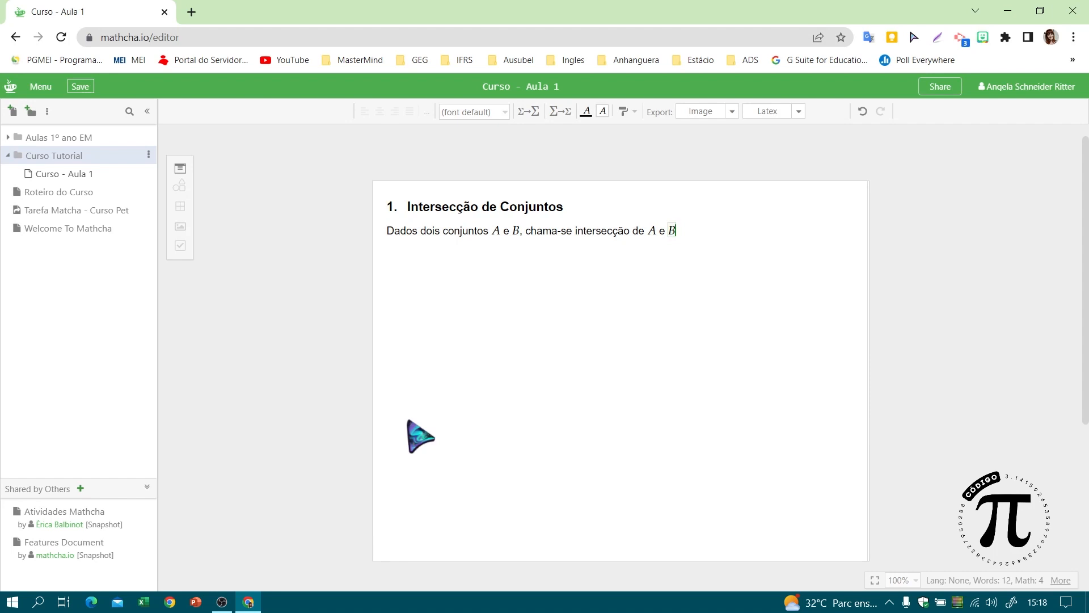
key(Right)
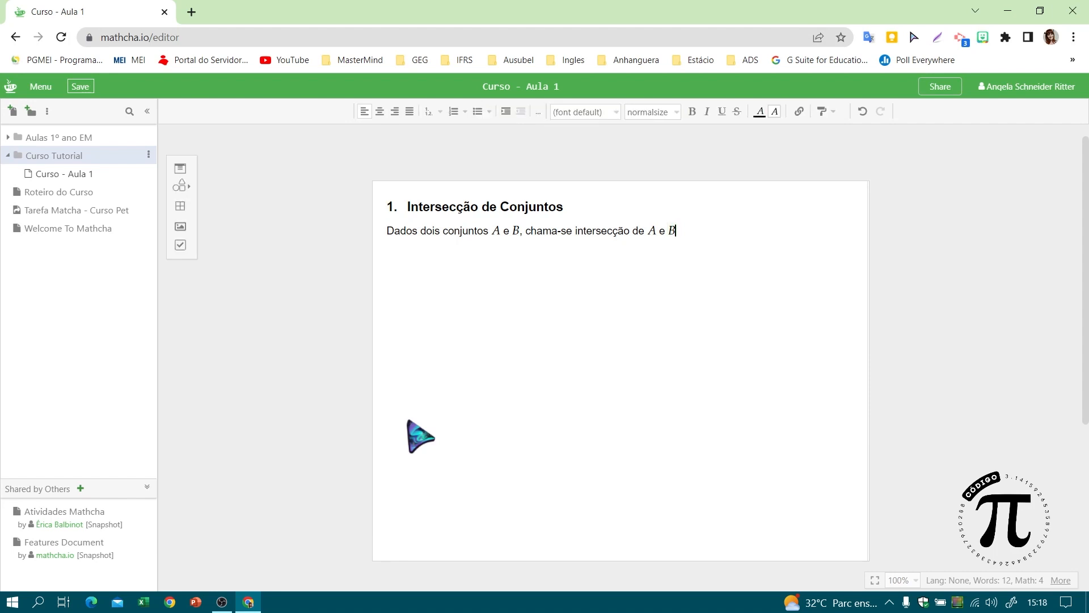
Append "e se indica" to the sentence and start an inline math expression with A.
text(se)
text( a)
key(BackSpace)
key(BackSpace)
key(BackSpace)
key(BackSpace)
text(e se indica)
key(backslash)
key(Return)
text(A)
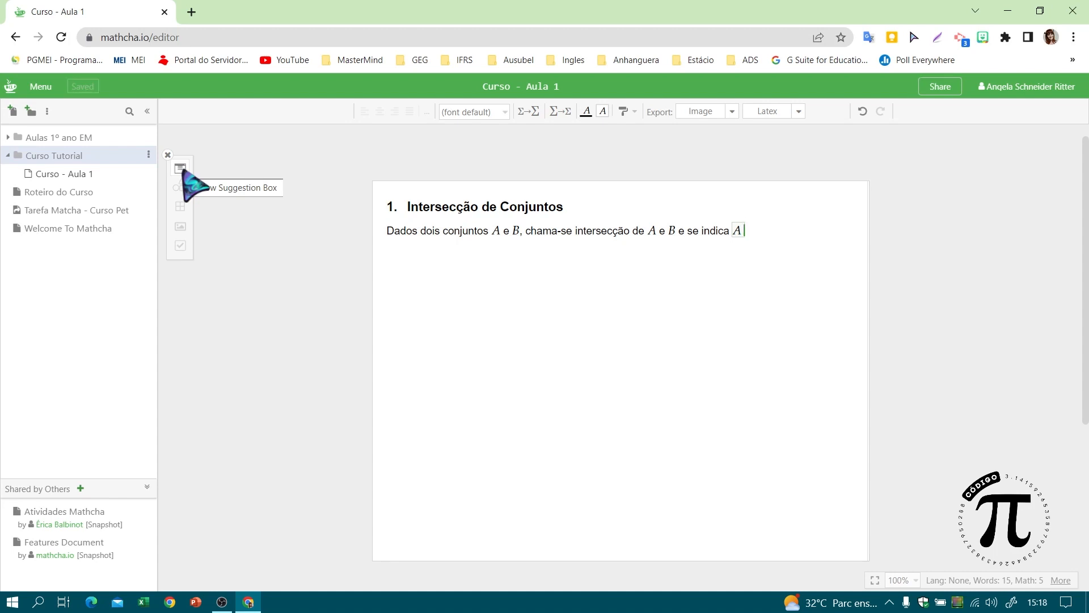
Complete the inline expression as A ∩ B, finding the \cap symbol by sketching its shape in the symbol suggestions.
click(181, 169)
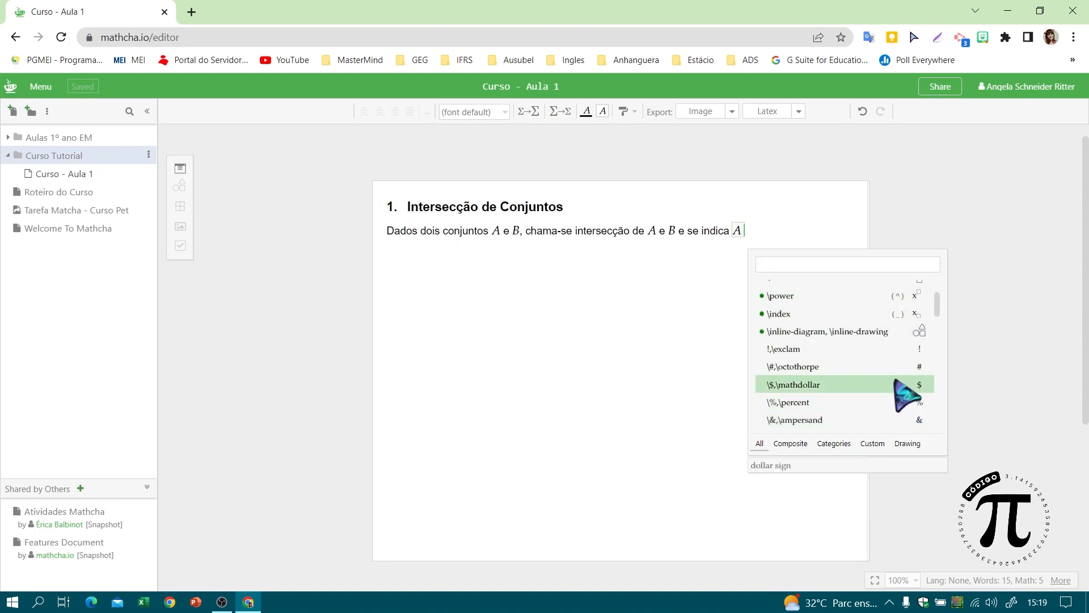
scroll(868, 312, down, 5)
scroll(874, 353, down, 10)
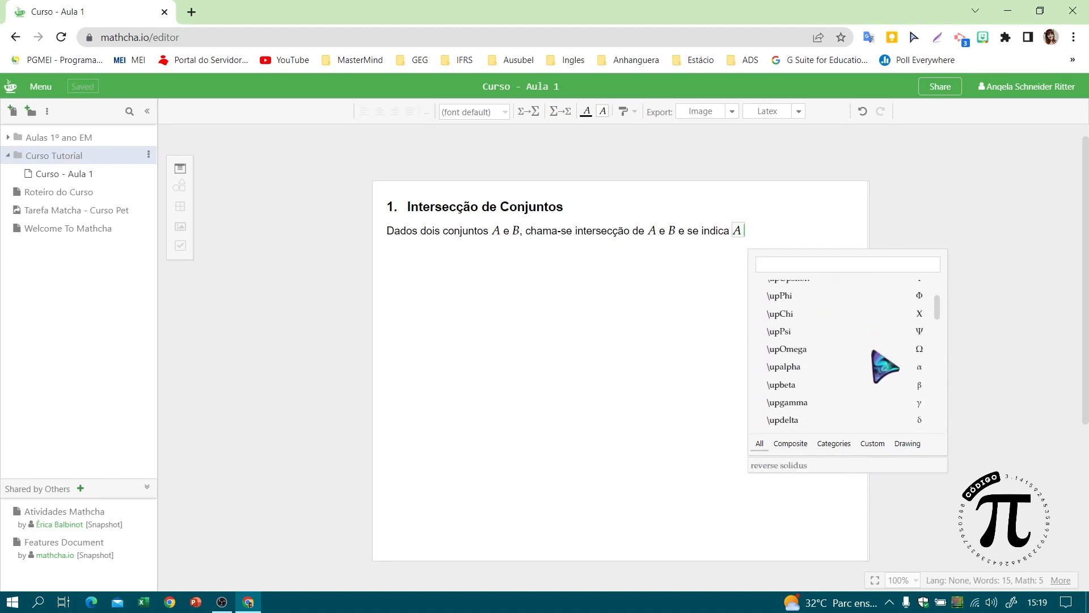
scroll(873, 352, down, 7)
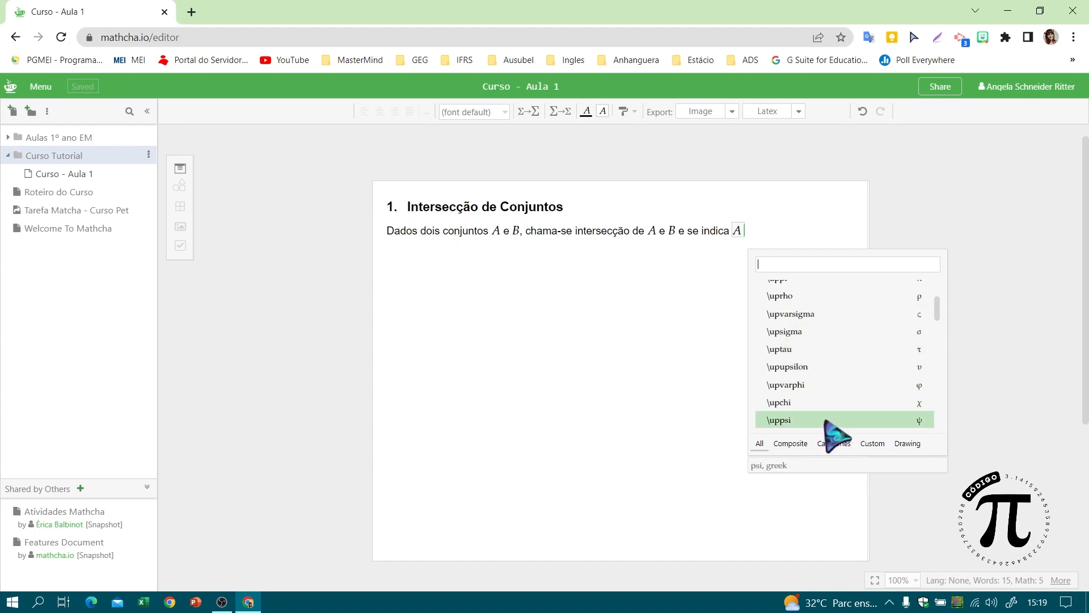
scroll(829, 309, down, 8)
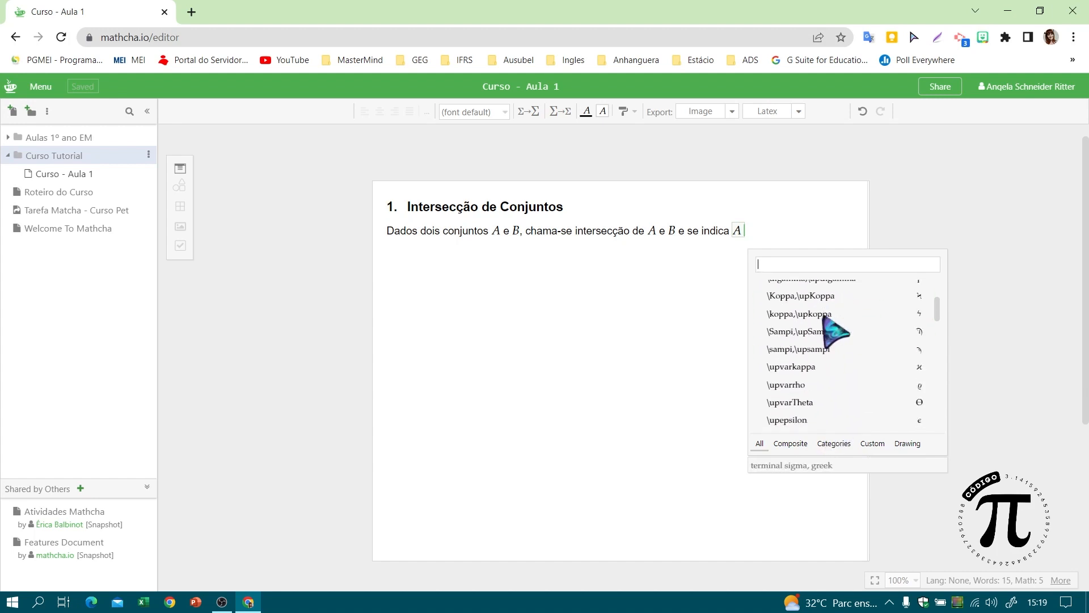
scroll(825, 318, down, 10)
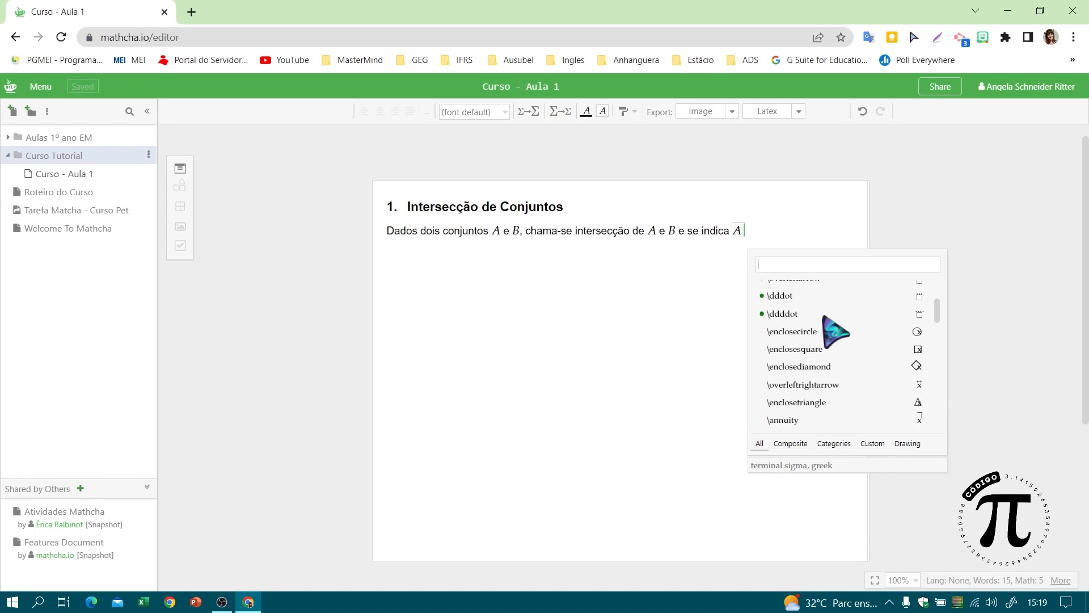
scroll(836, 332, down, 10)
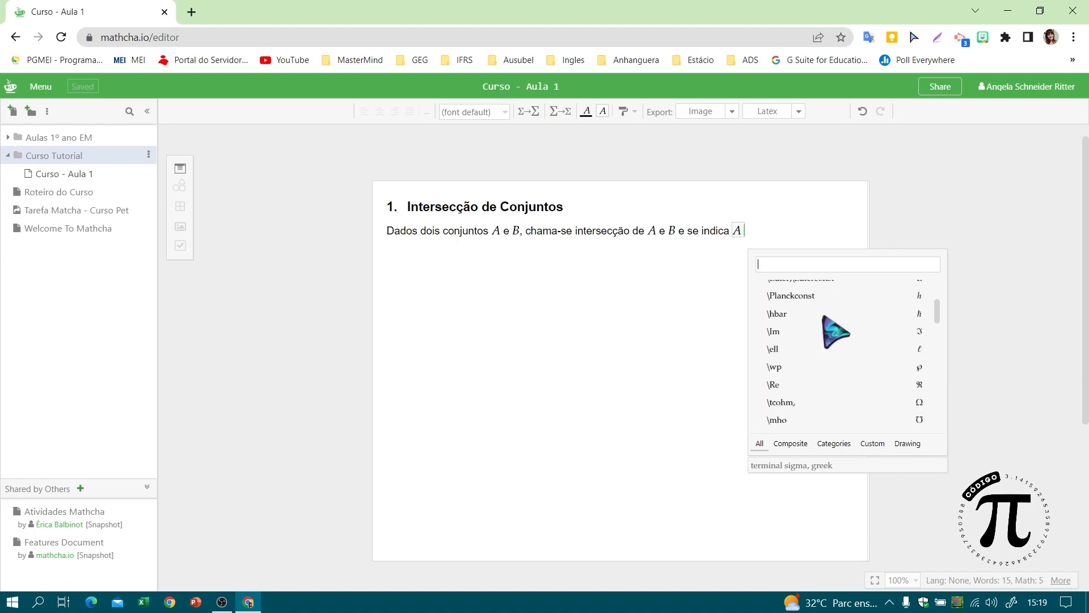
click(914, 449)
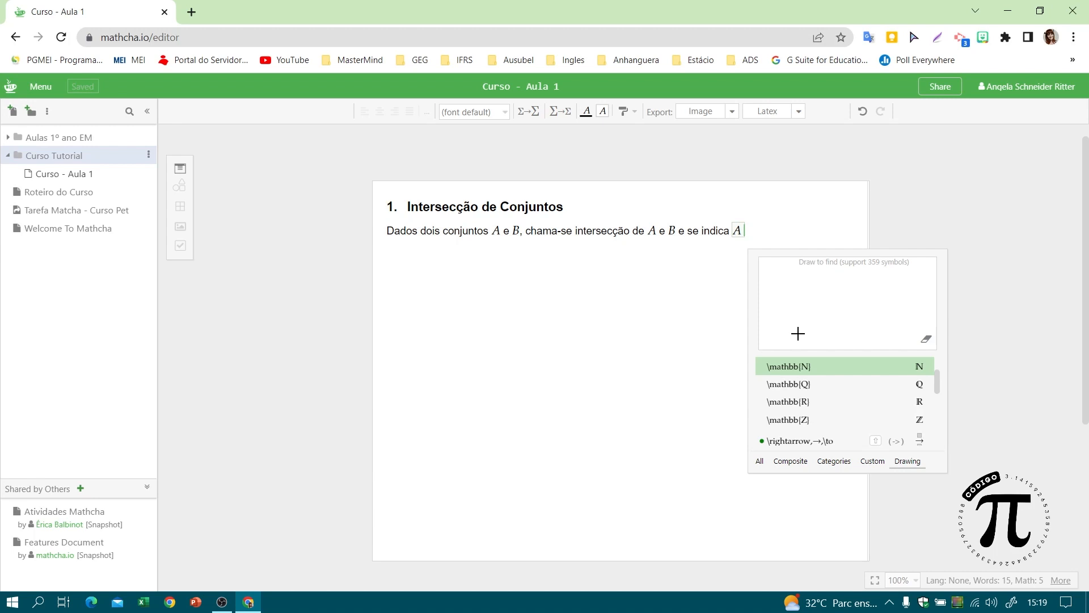
mouse_move(802, 339)
mouse_down()
mouse_move(820, 284)
mouse_move(848, 287)
mouse_move(865, 343)
mouse_up()
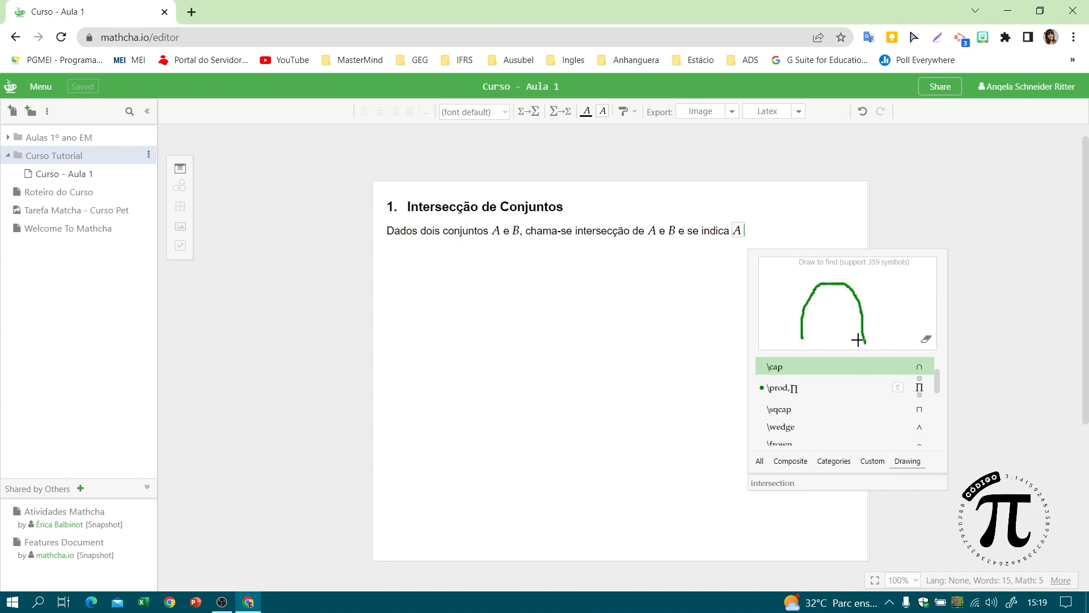
click(775, 369)
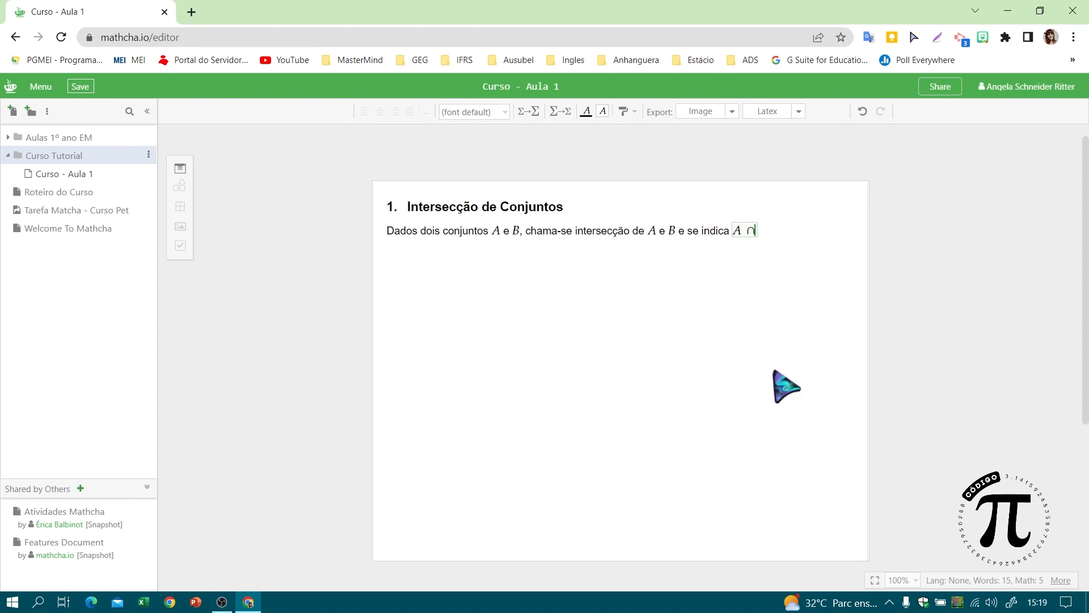
text(B)
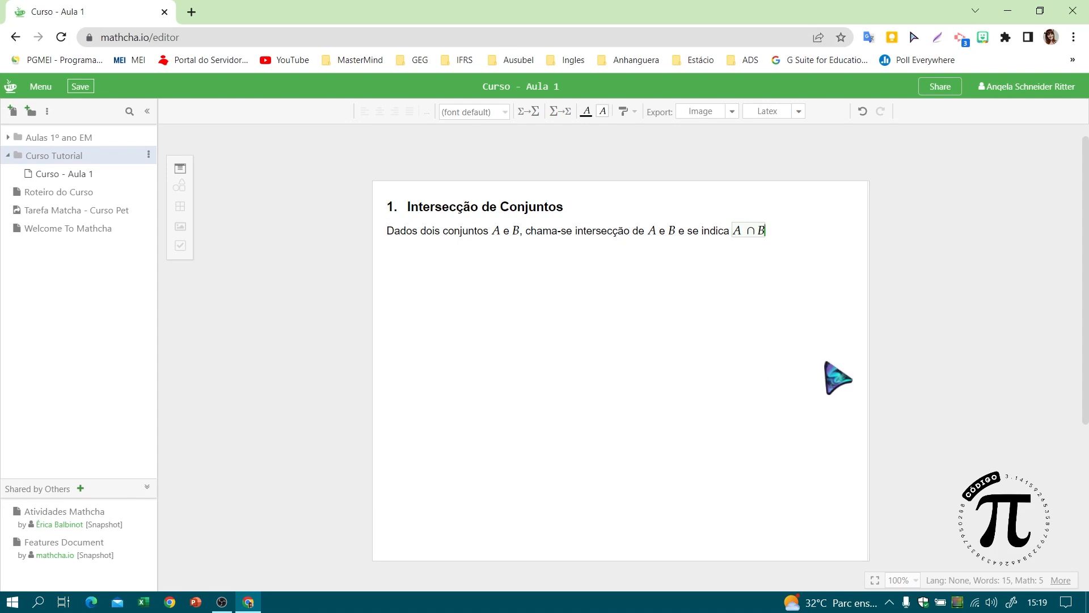
click(759, 230)
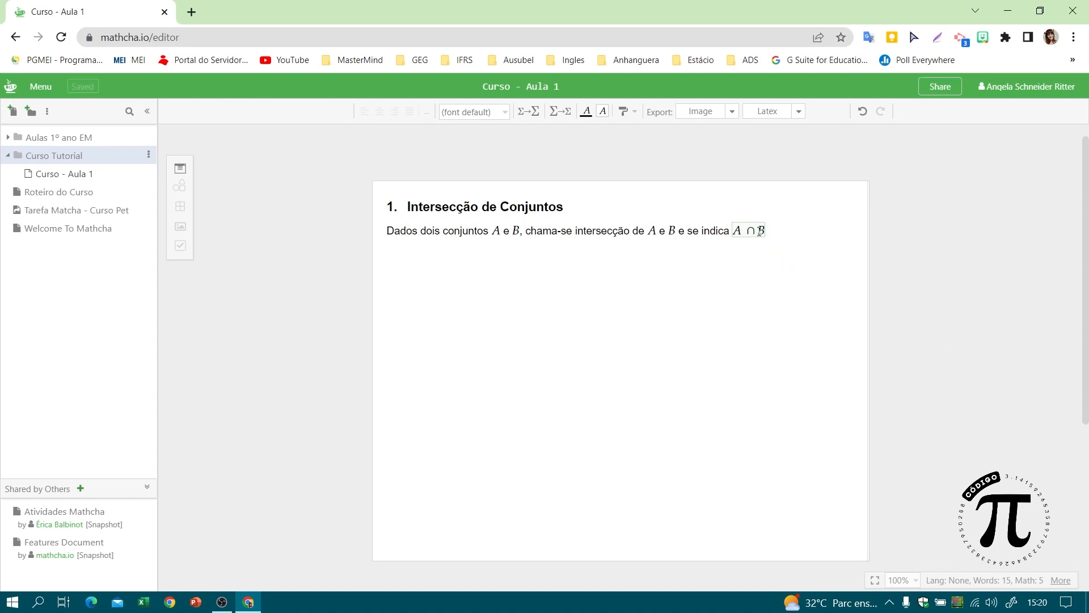
click(803, 254)
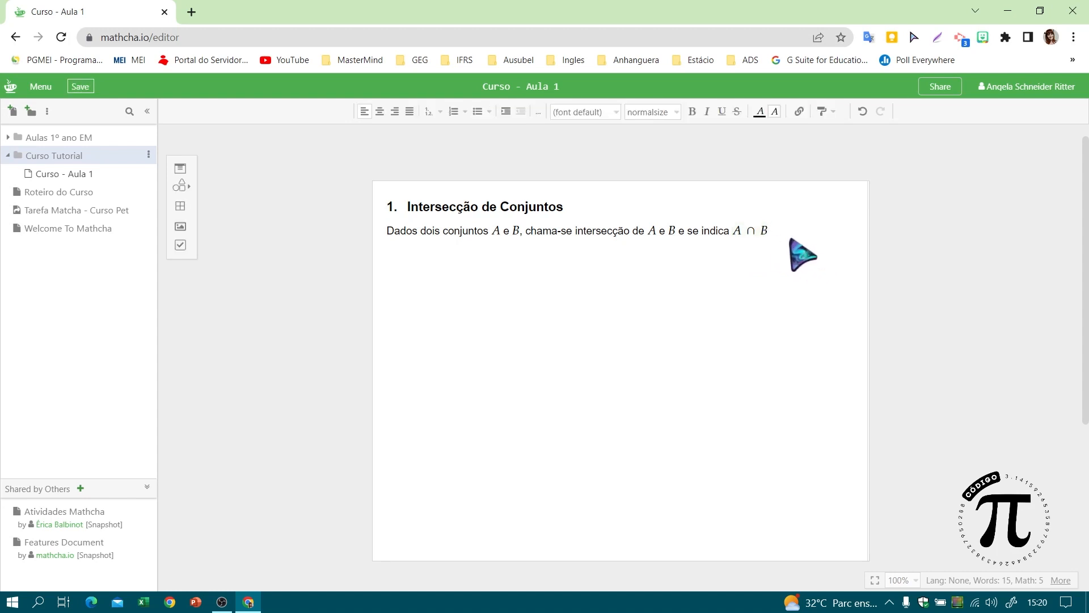
Add "(A inter B)" after the A ∩ B expression, with A and B as inline math.
text(()
key(backslash)
key(Return)
text(A)
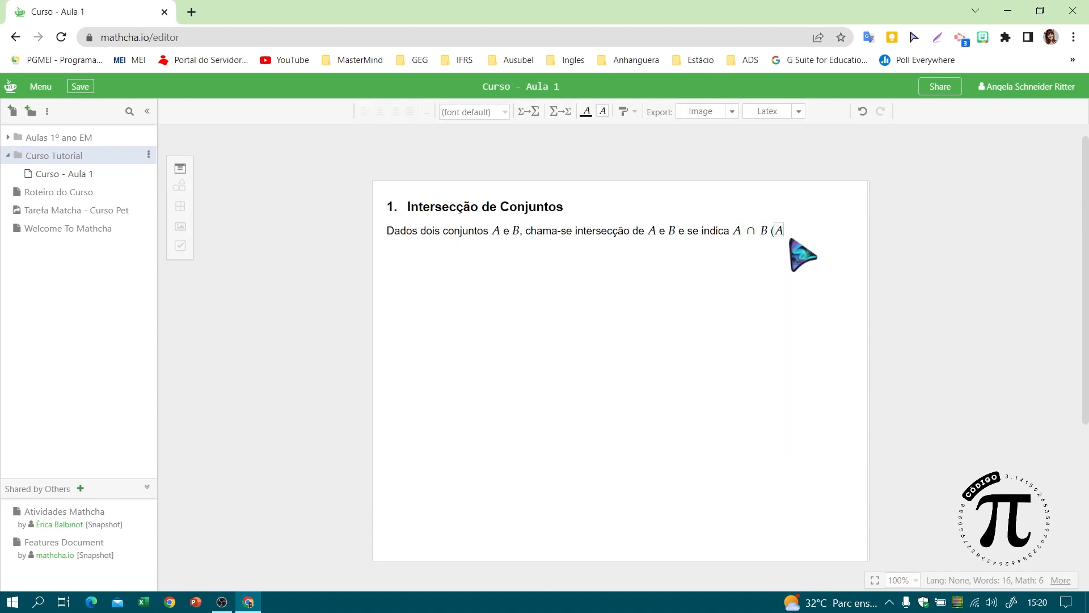
key(Right)
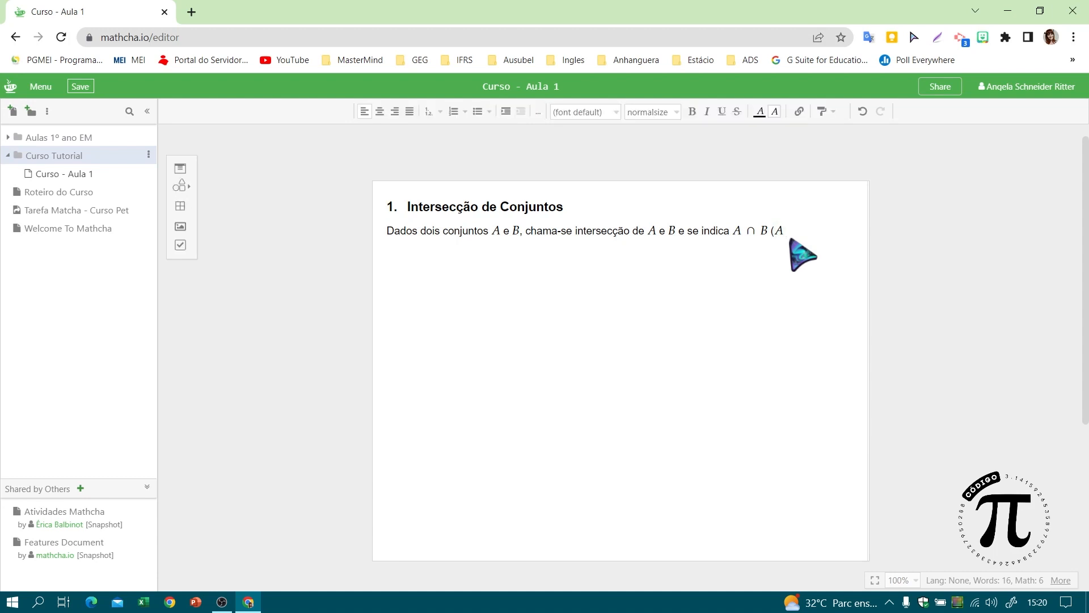
text(inter)
key(backslash)
key(Return)
text(B)
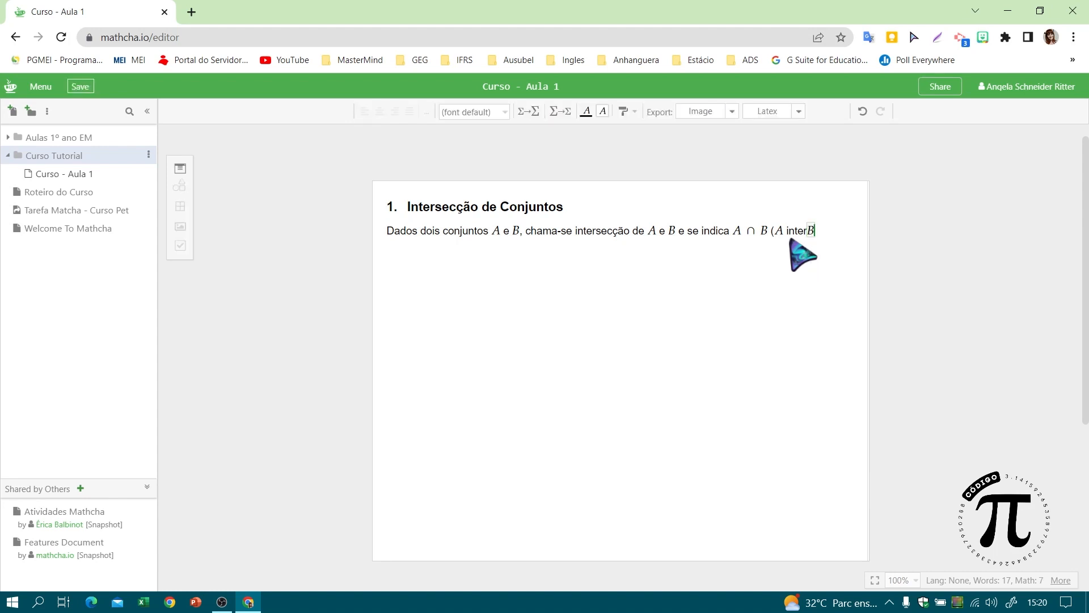
key(Right)
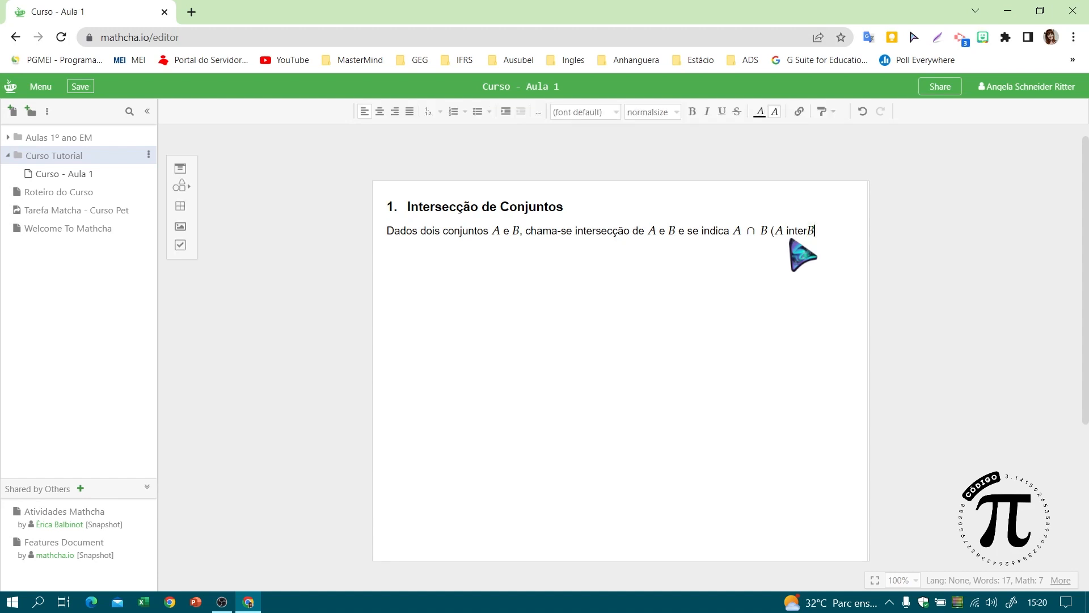
text())
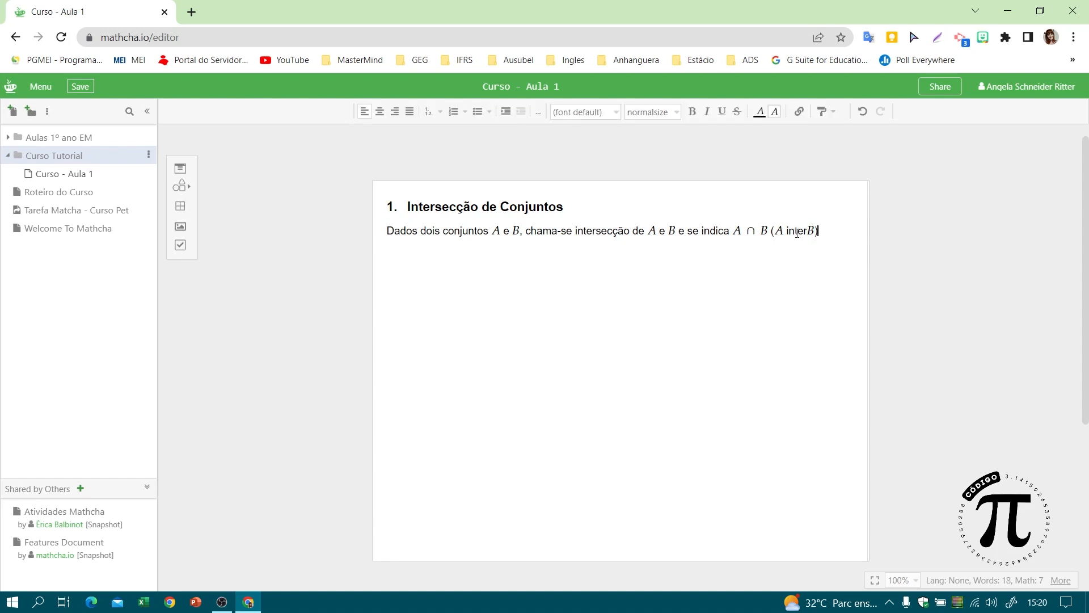
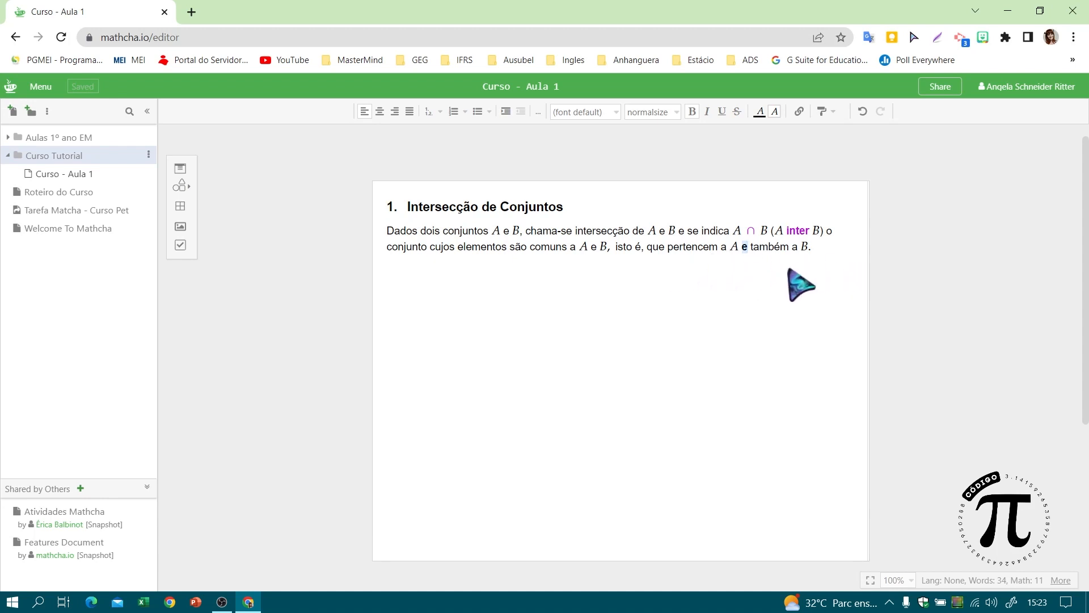
Justify the whole definition paragraph below the heading "Intersecção de Conjuntos".
click(814, 247)
key(Return)
drag(815, 248, 389, 231)
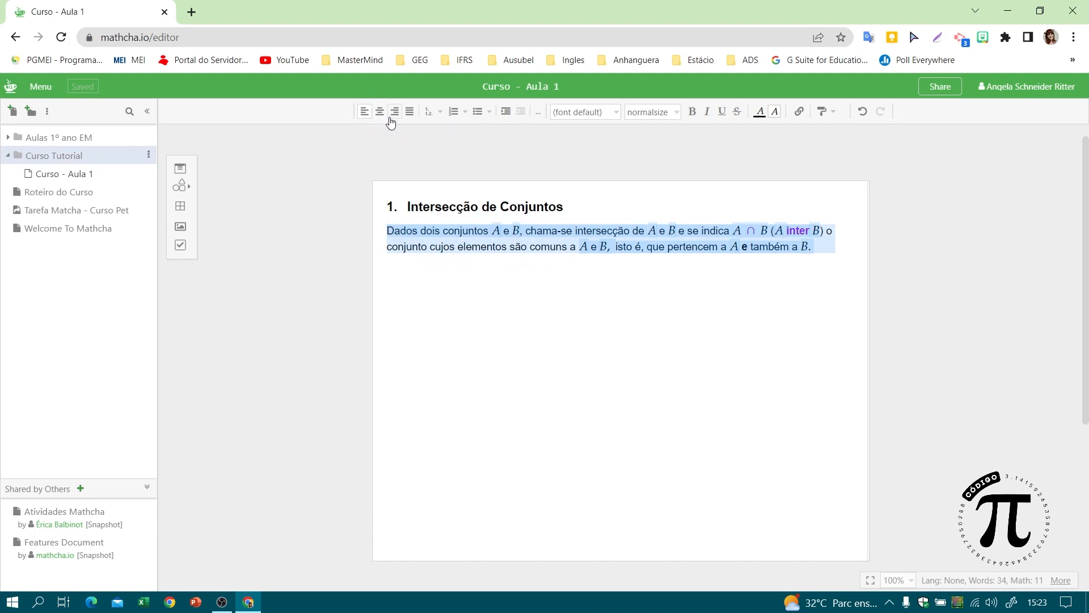
click(409, 113)
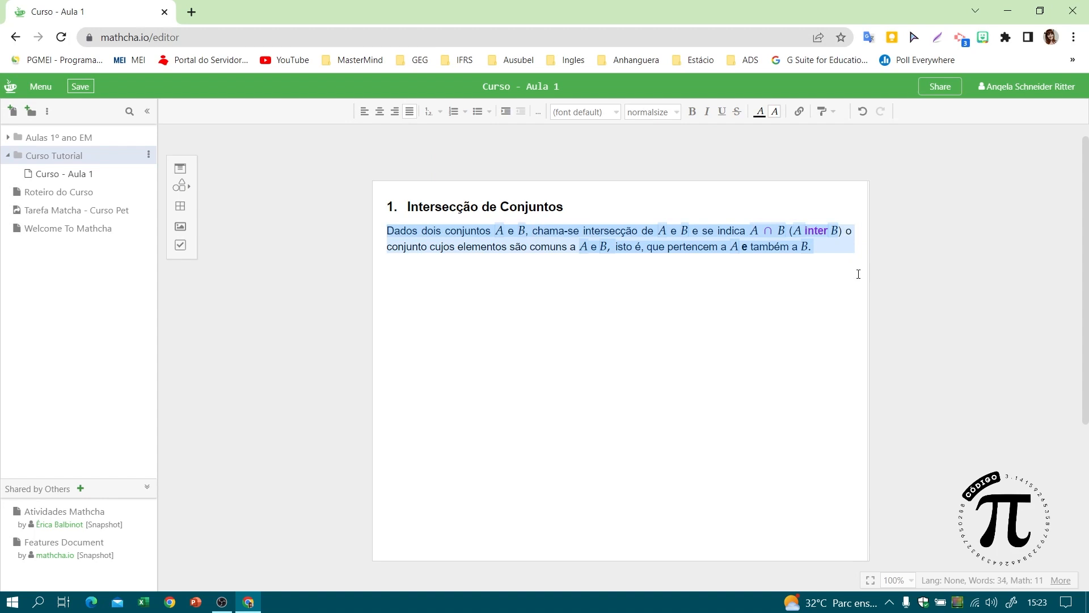
click(829, 253)
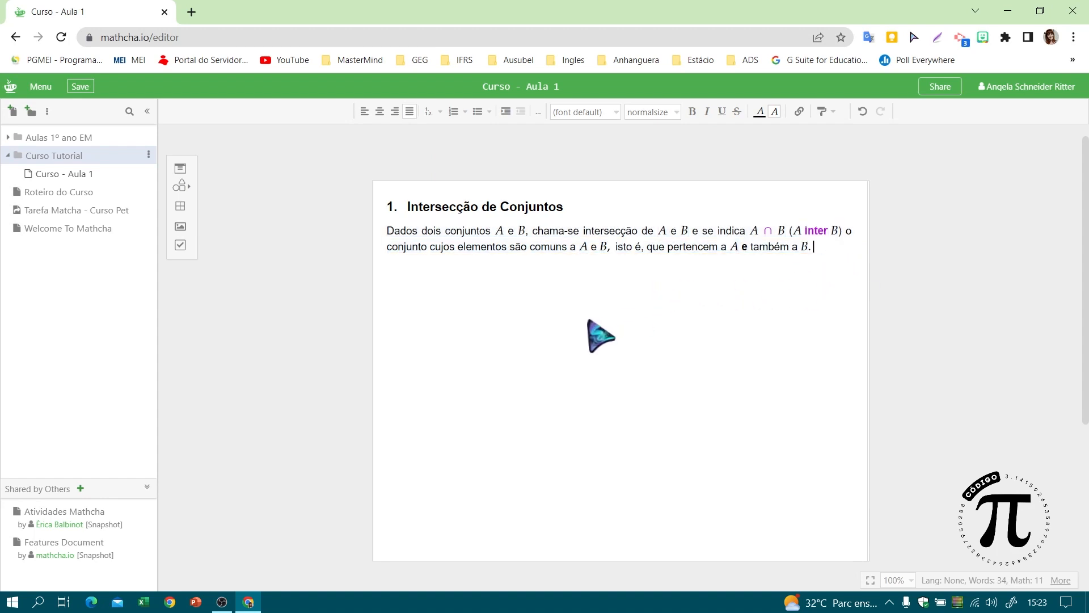
Add the line "Exemplos:" below the definition paragraph, followed by a blank line.
key(Return)
key(ctrl+s)
text(Exemplos:)
key(Return)
key(Return)
Below "Exemplos:", insert an inline math block with the lines A = { 1, 2, 3, 4 } and B = { 3, 4, 5, 6 }.
key(backslash)
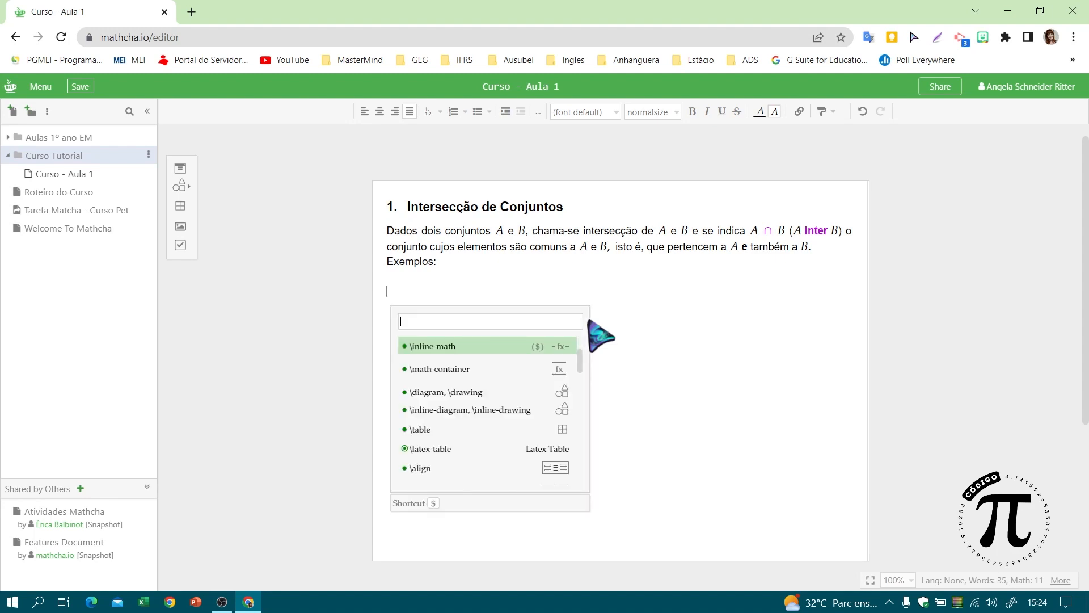
key(Return)
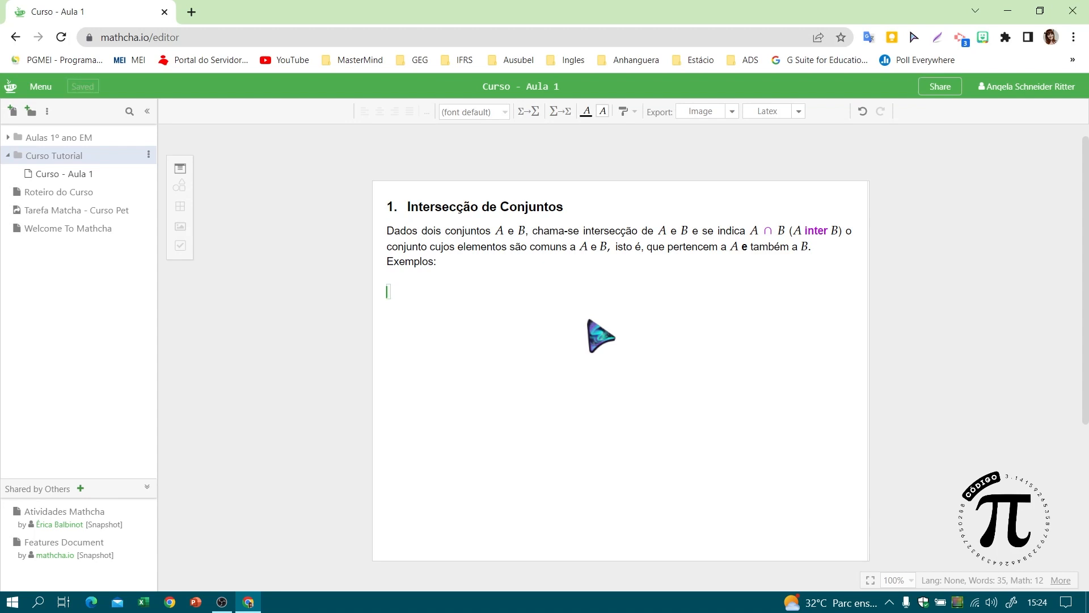
text(A = { 1, )
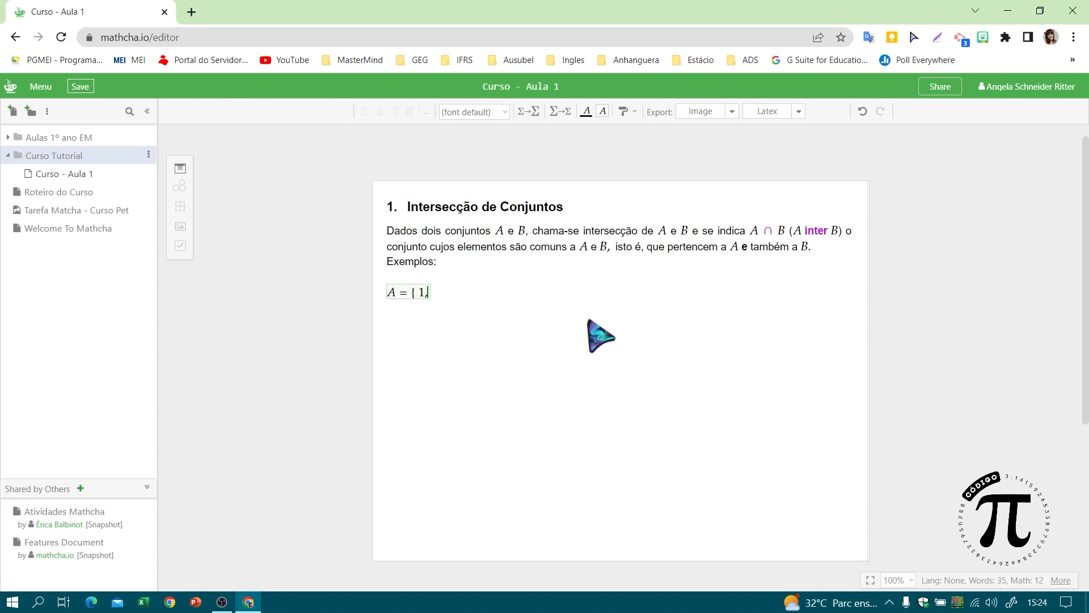
text(2, 3, 4 })
key(Return)
text(B )
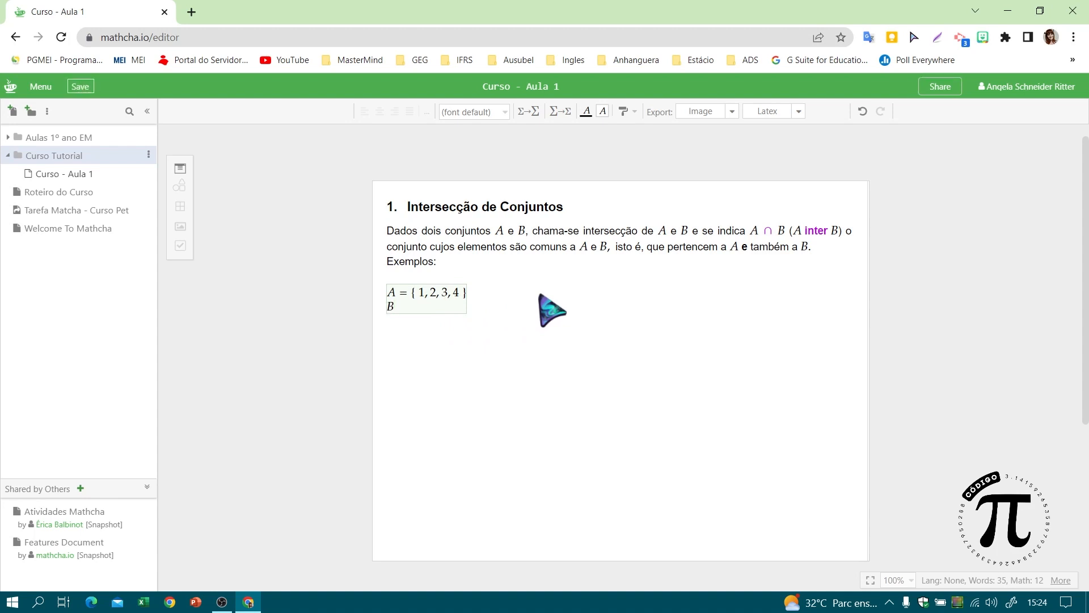
text(= { 3, 4, 5, 6 })
key(Return)
Add the third line A ∩ B = { 3, 4 } to the math block, using the \cap symbol, and leave the block.
text(a)
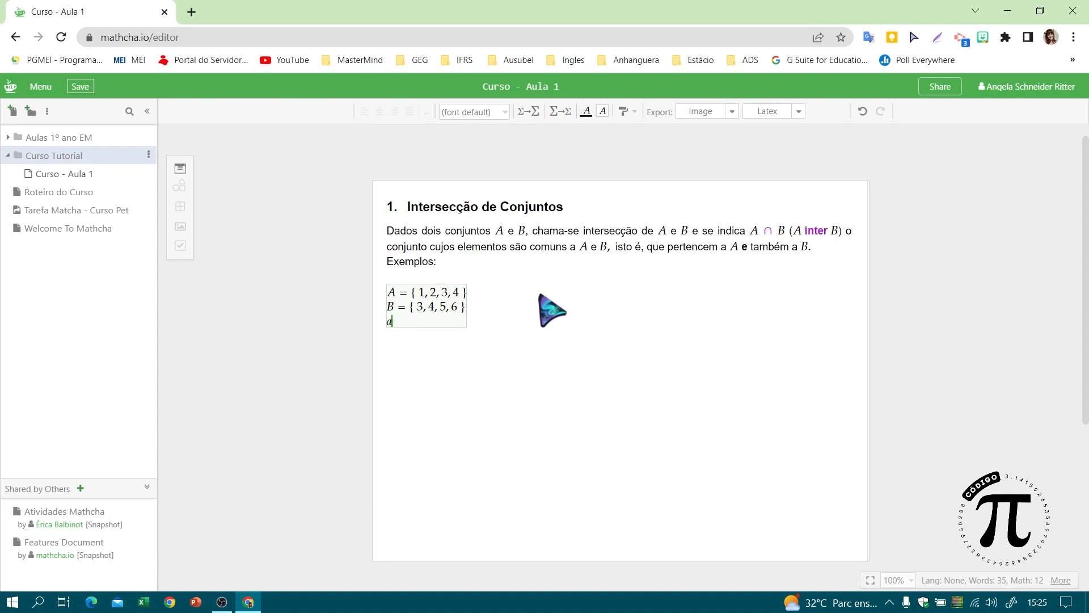
key(BackSpace)
text(A)
key(backslash)
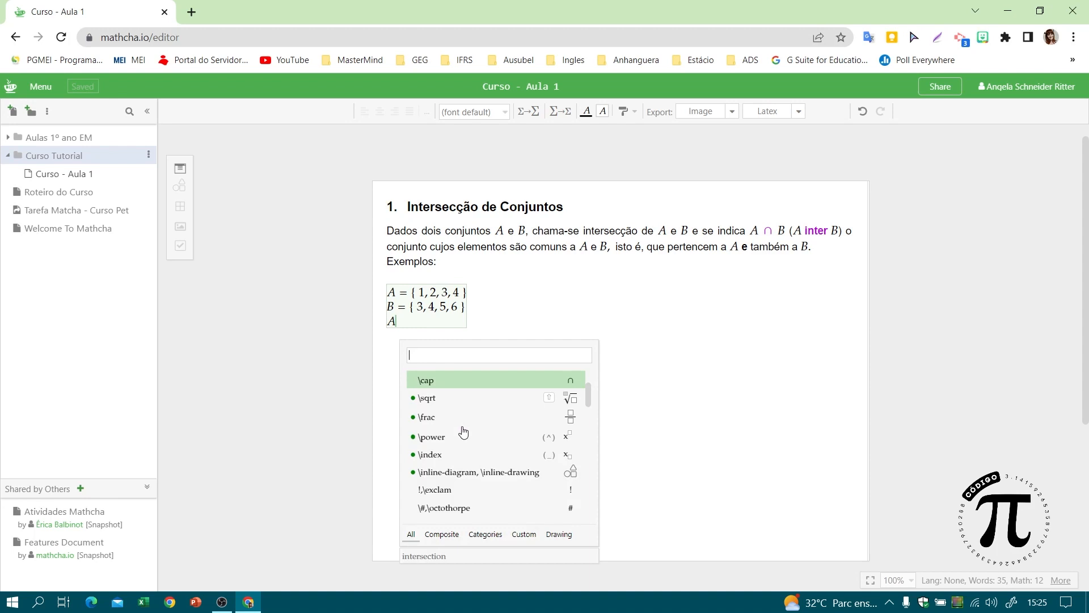
click(538, 381)
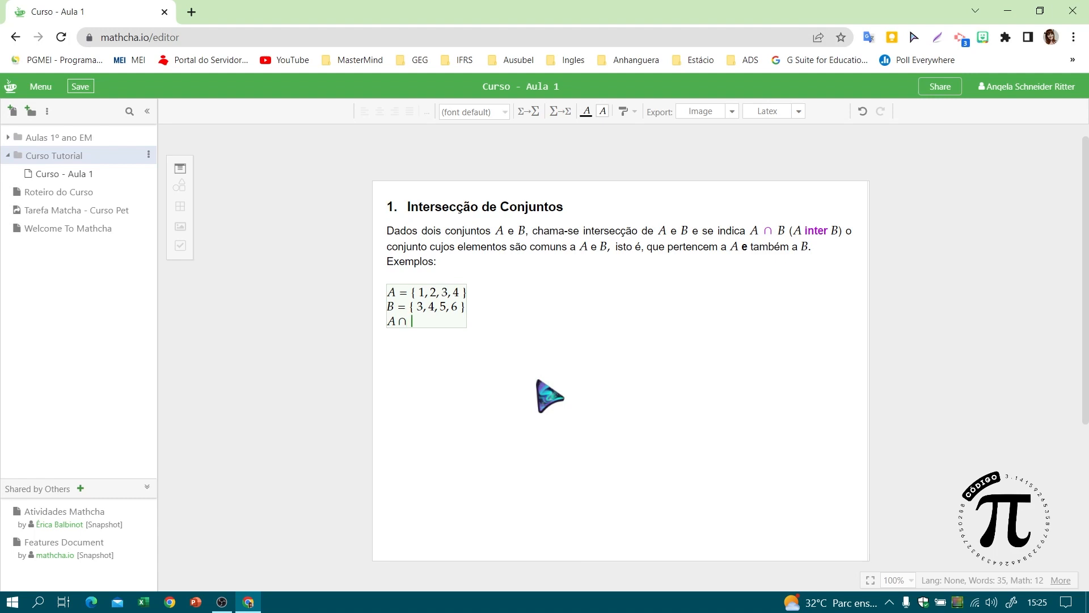
text(B)
key(BackSpace)
text(B = {3,4})
click(441, 321)
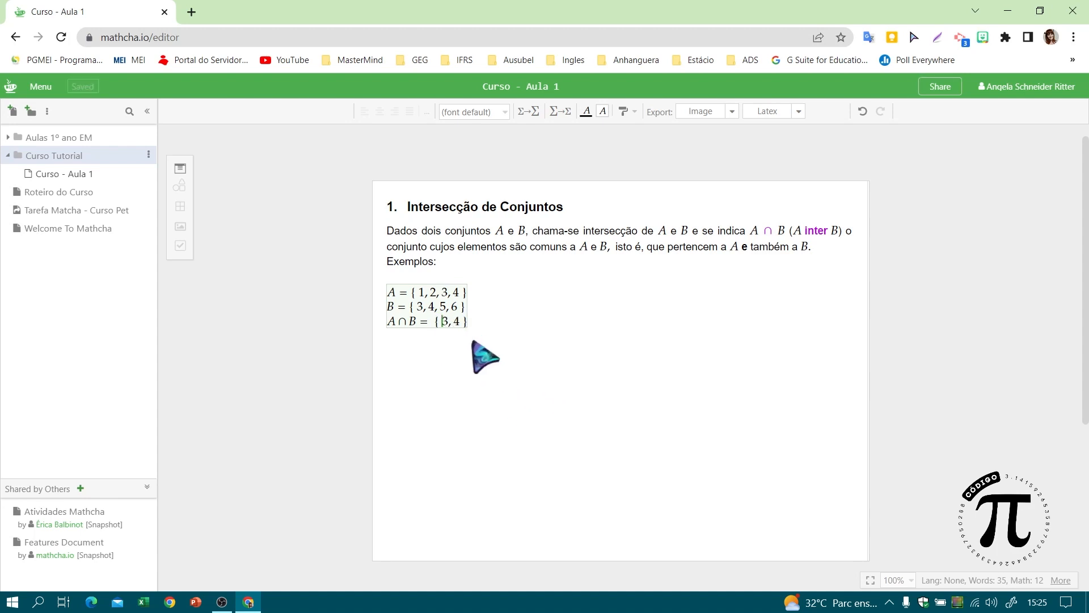
click(476, 324)
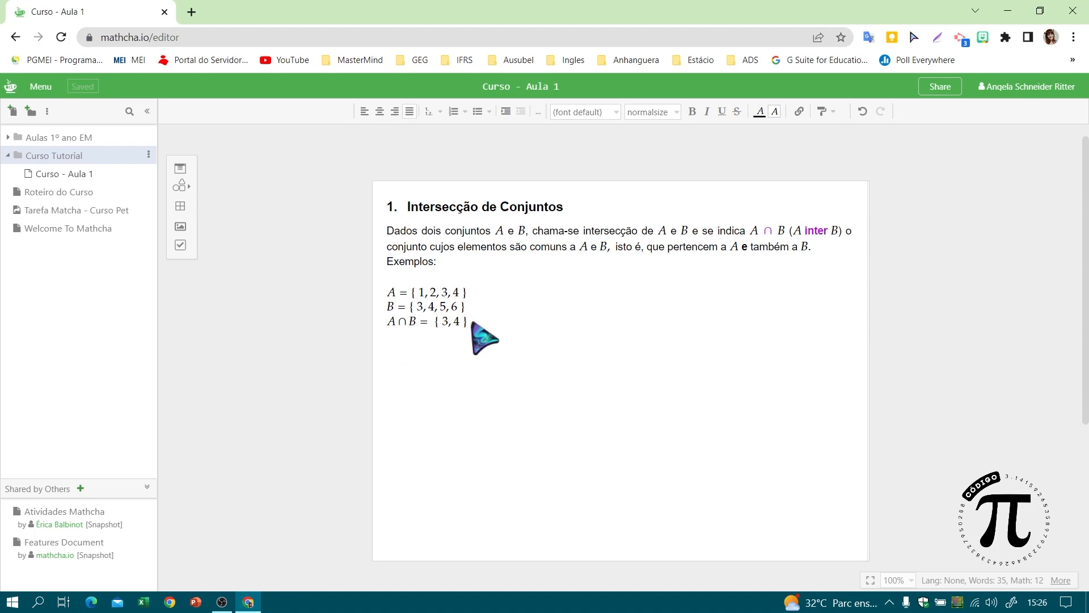
After a blank line, start a second inline math block with V = { vogais do nosso alfabeto }.
key(Return)
key(Return)
key(backslash)
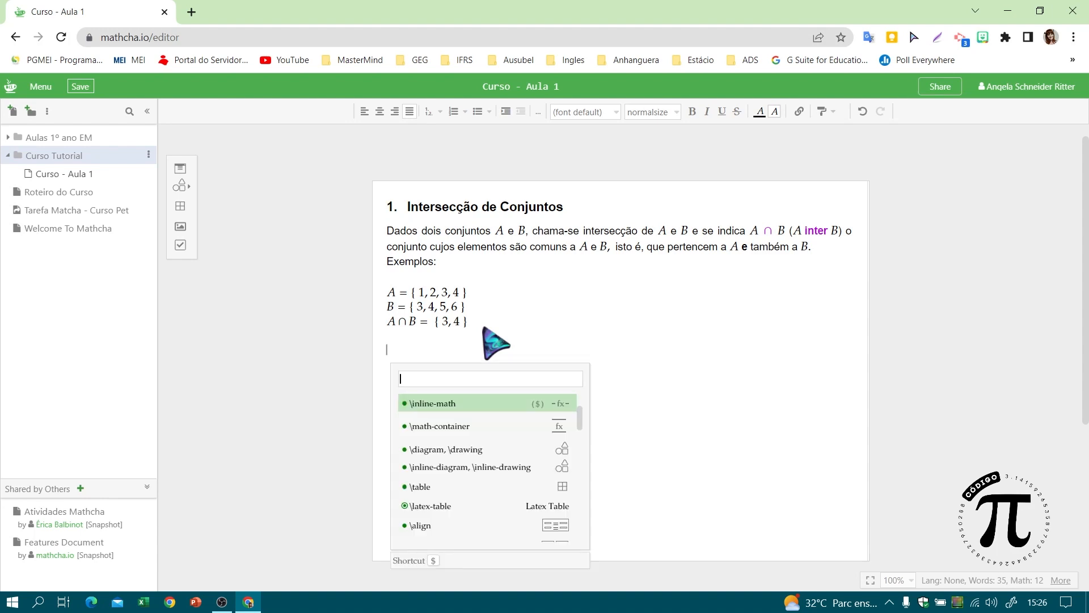
key(Return)
text(V )
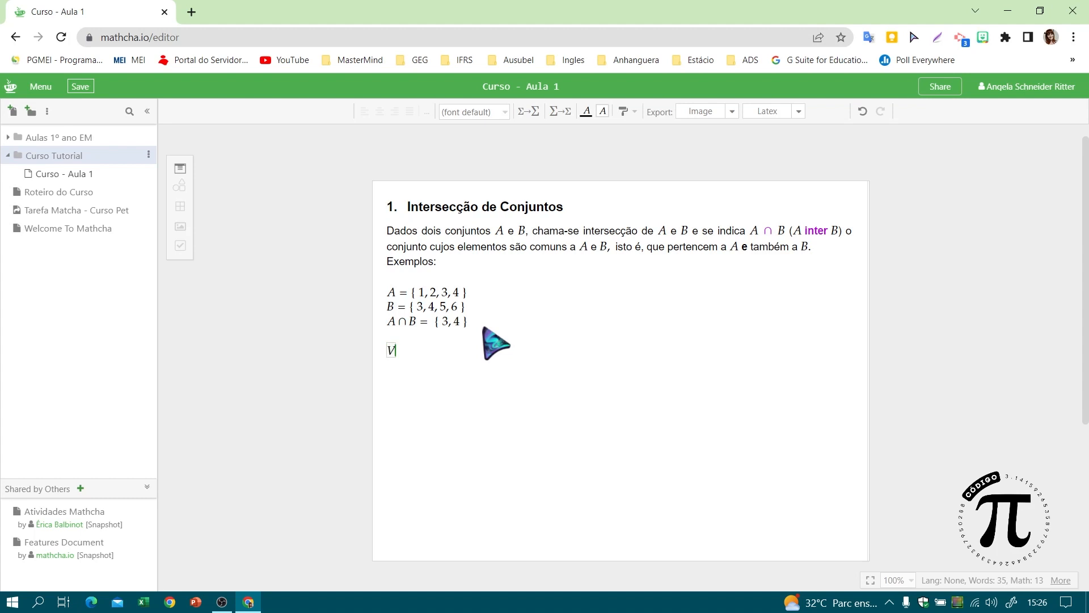
text(= { vogais do no)
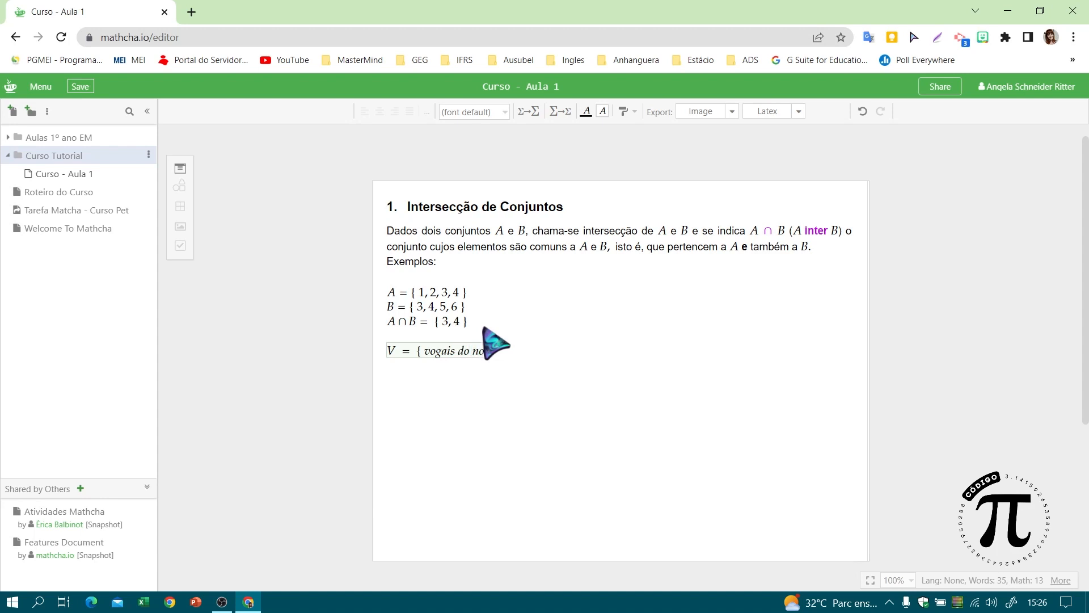
text(sso alfabeto })
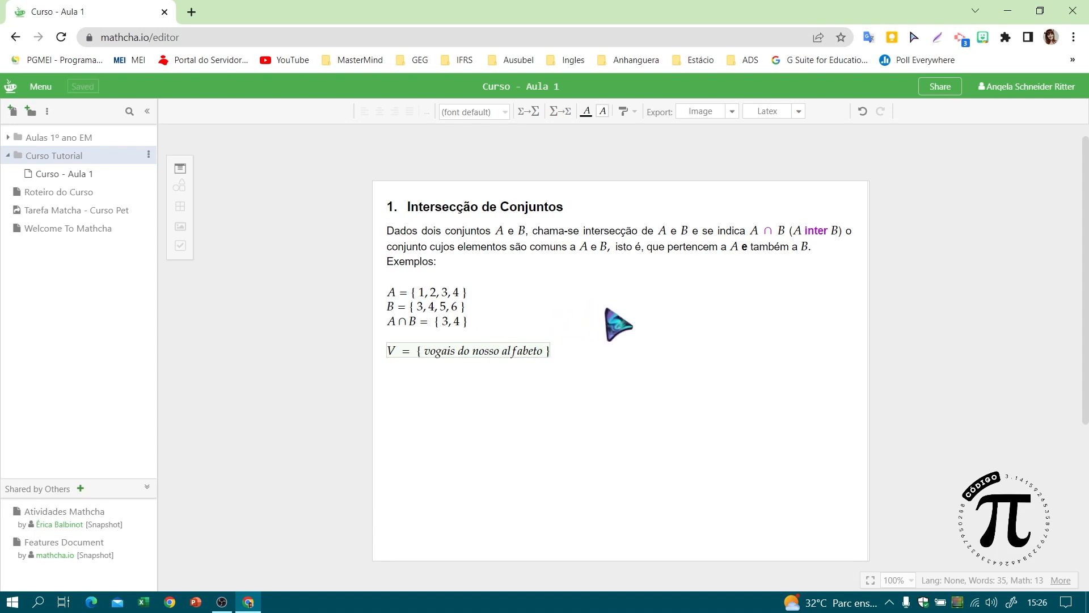
Add the line C = { consoantes do nosso alfabeto } below the V definition in the same math block.
key(Return)
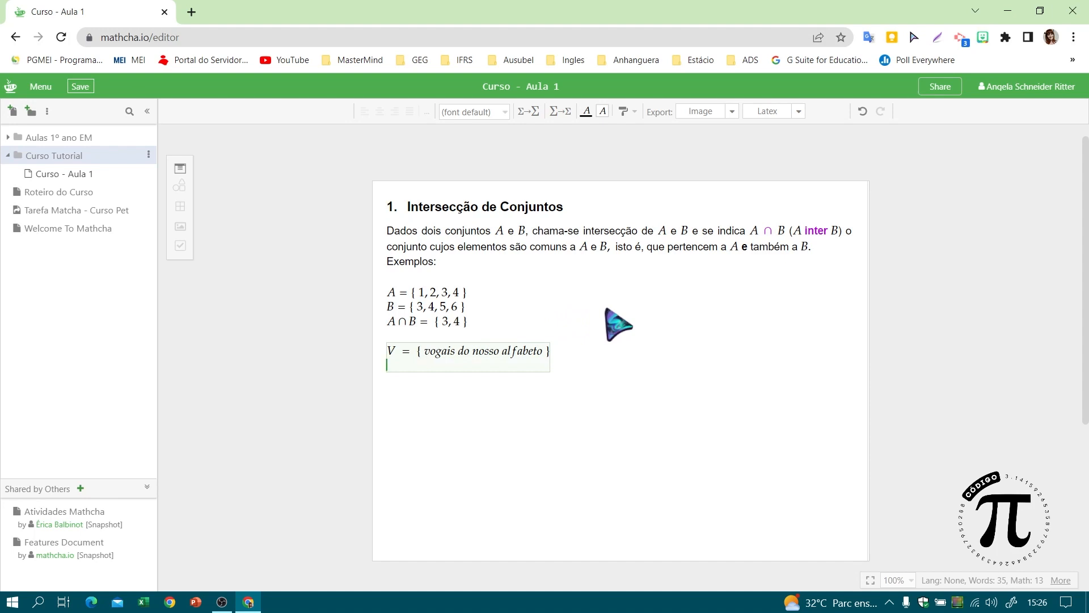
text(C)
text(= { consoantes do nosso)
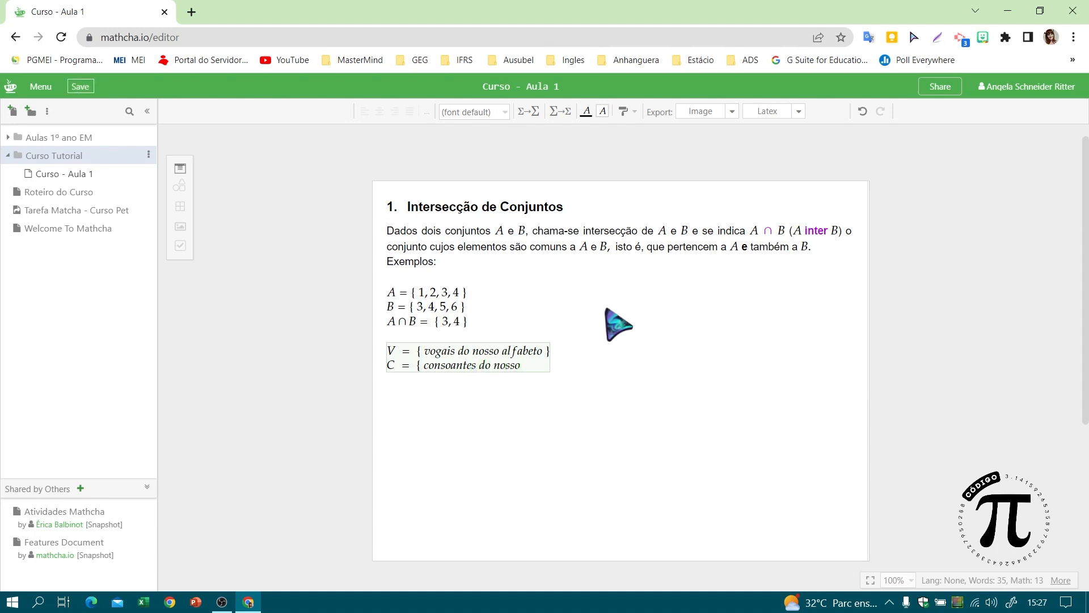
text( alfabeto })
key(Return)
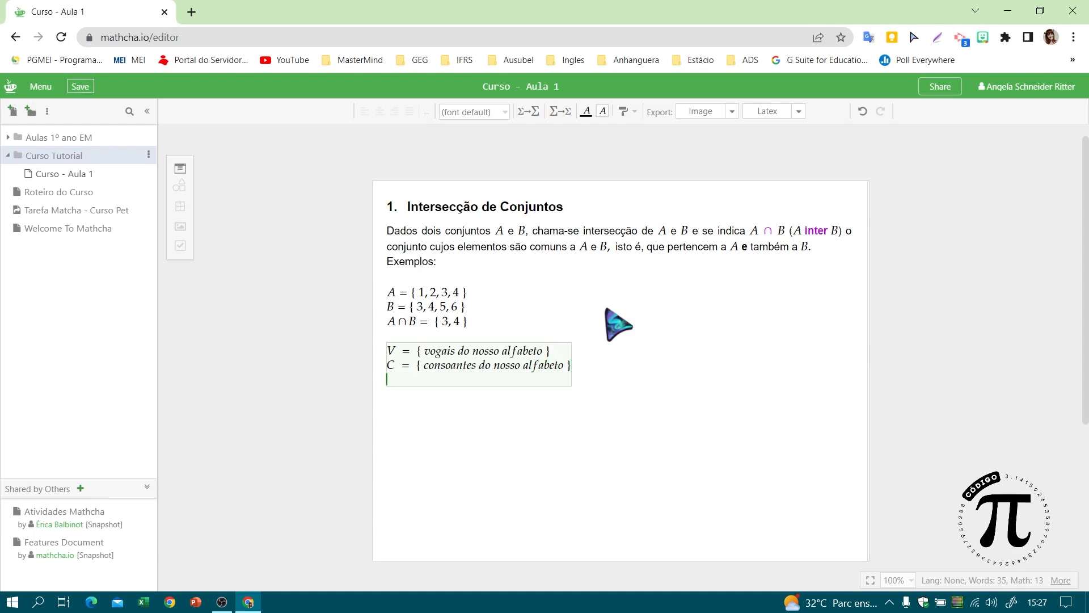
Write V ∩ C = on the third line of the second math block, using the \cap symbol.
text(V\)
click(555, 382)
text(C =)
Complete V ∩ C with the ϕ symbol (\phi), found by sketching a circle crossed by a vertical line, and leave the block.
key(backslash)
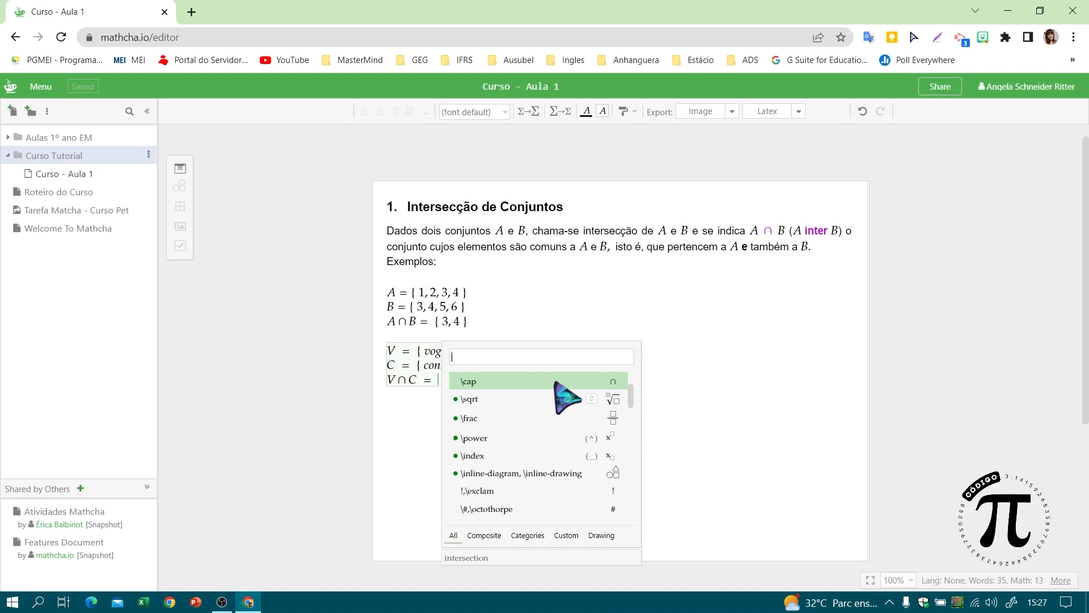
key(Down)
key(Down)
key(Down)
key(Down)
key(Down)
key(Down)
key(Down)
key(Down)
click(602, 536)
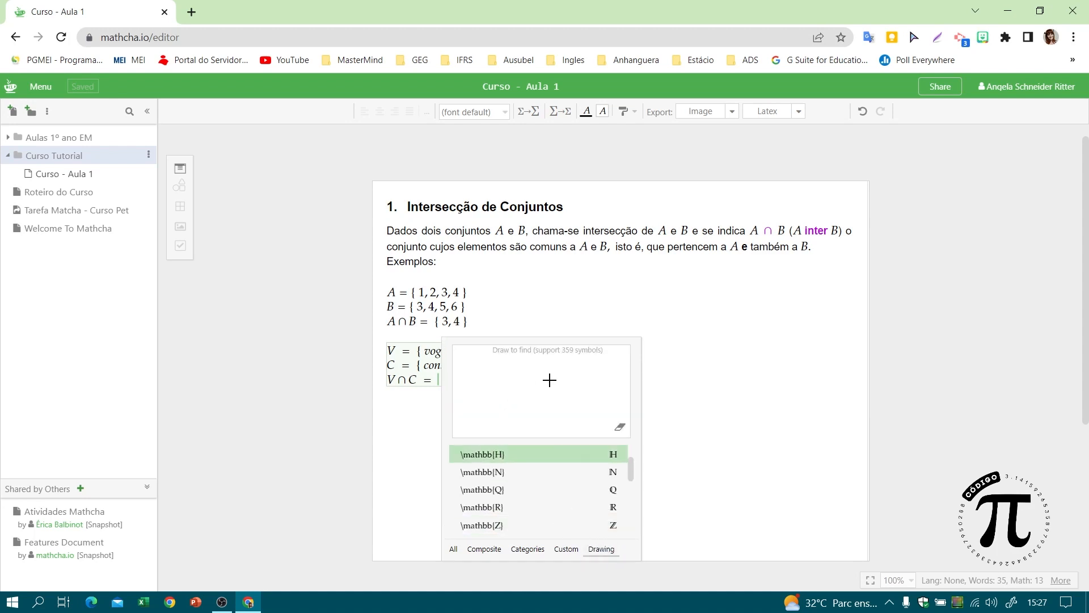
mouse_move(550, 372)
mouse_down()
mouse_move(516, 397)
mouse_move(531, 423)
mouse_move(555, 415)
mouse_move(559, 388)
mouse_move(543, 372)
mouse_up()
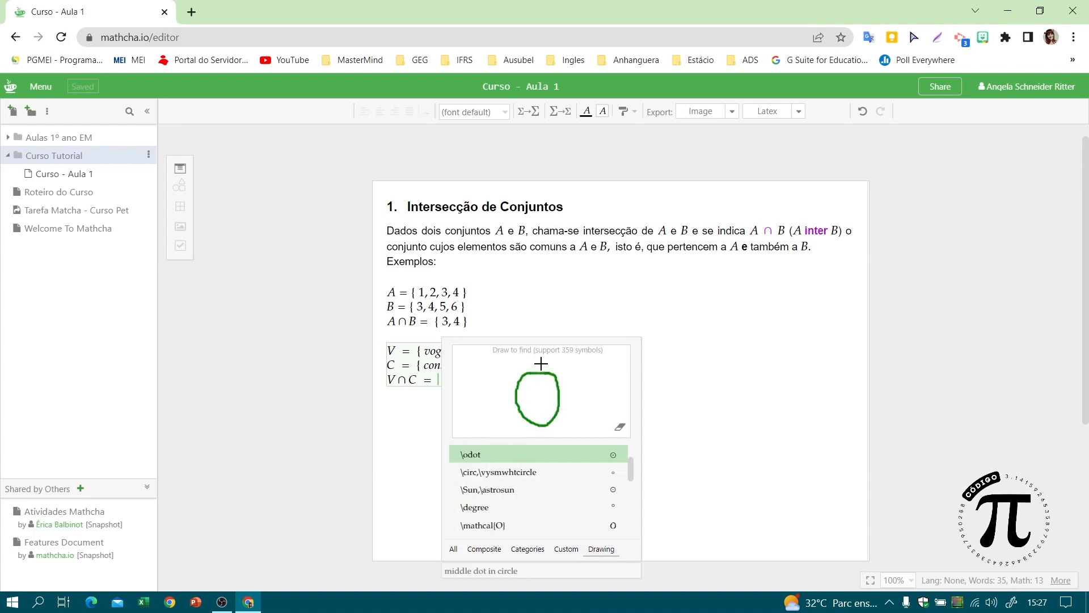
drag(541, 359, 544, 434)
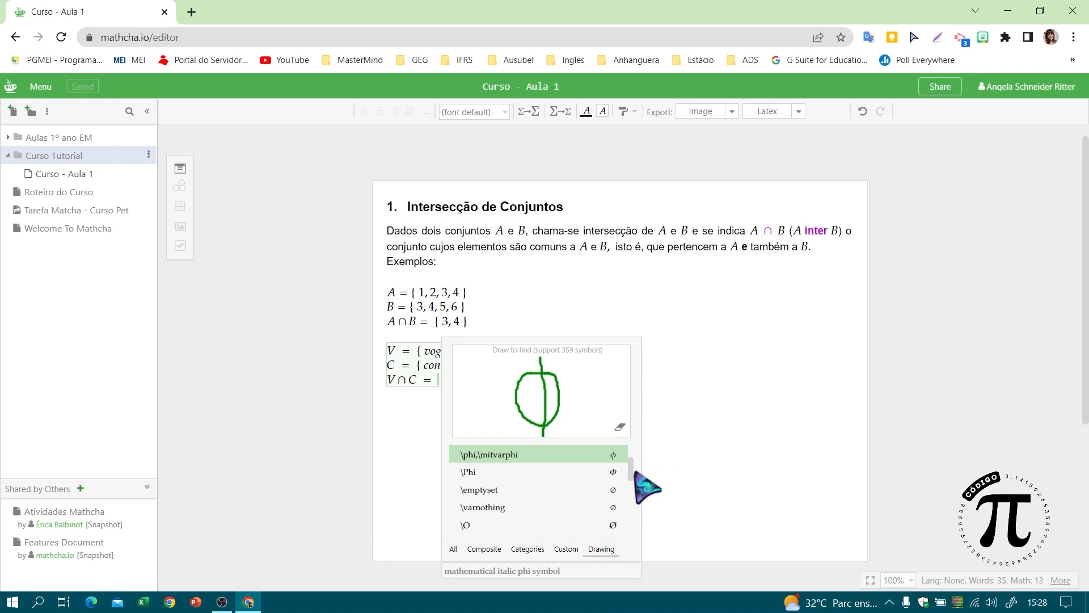
click(596, 454)
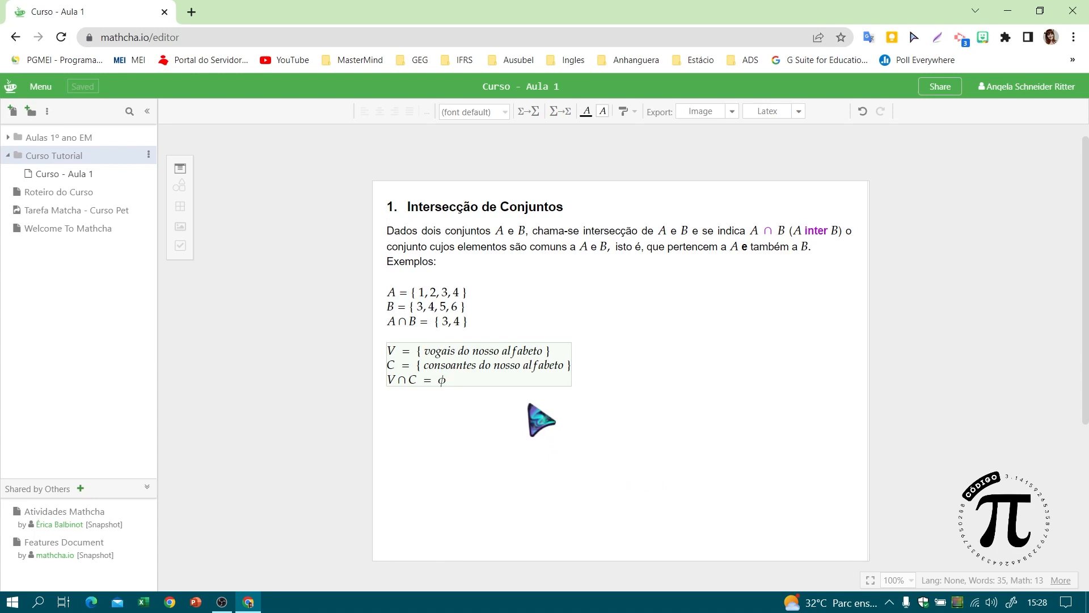
click(661, 400)
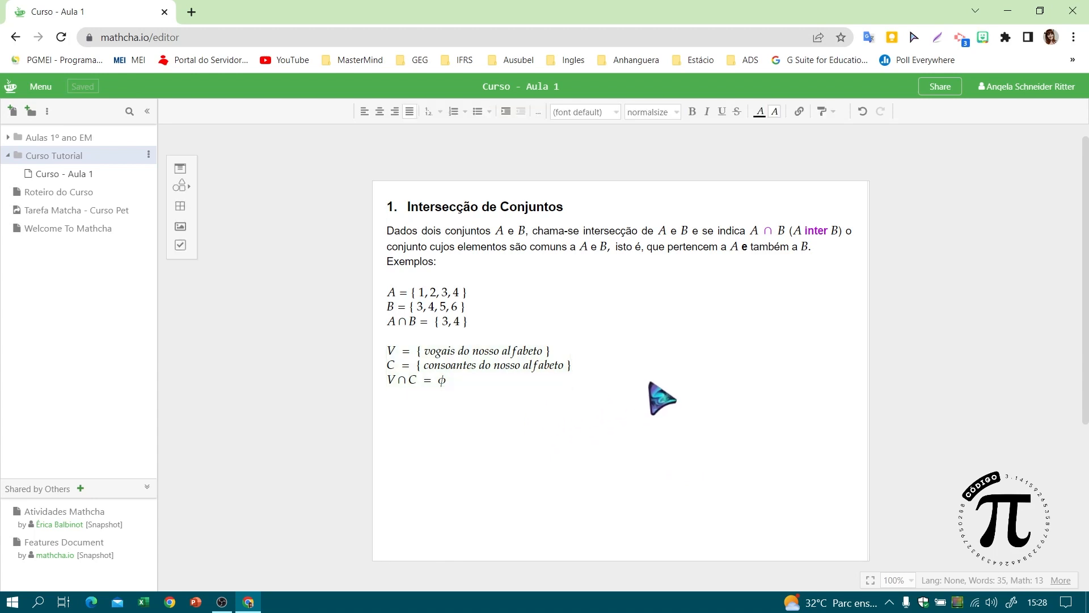
Insert a drawing area on a new line below the V ∩ C example.
key(Return)
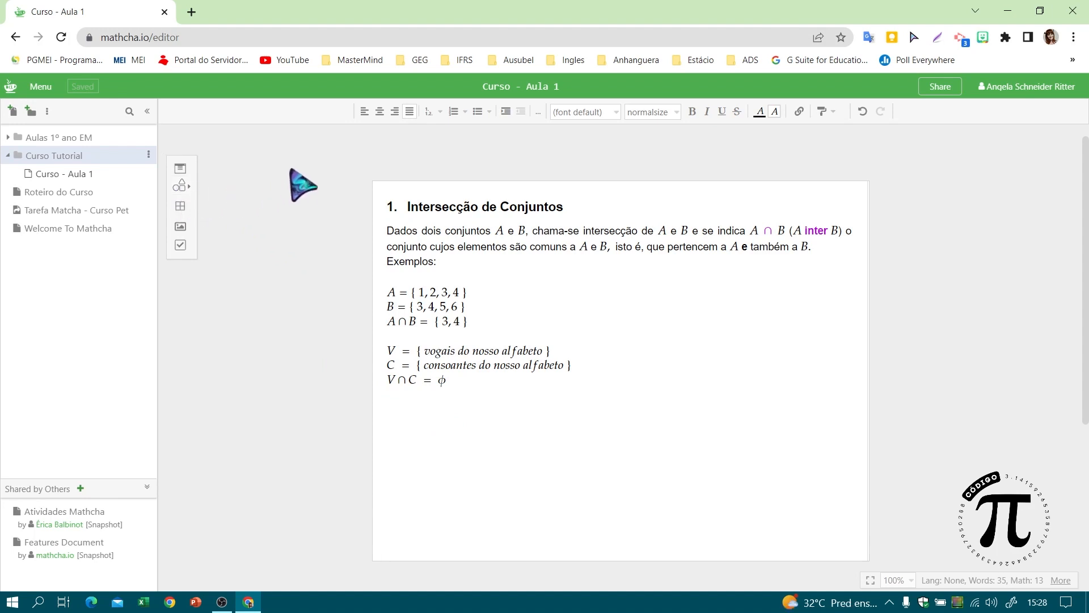
click(189, 186)
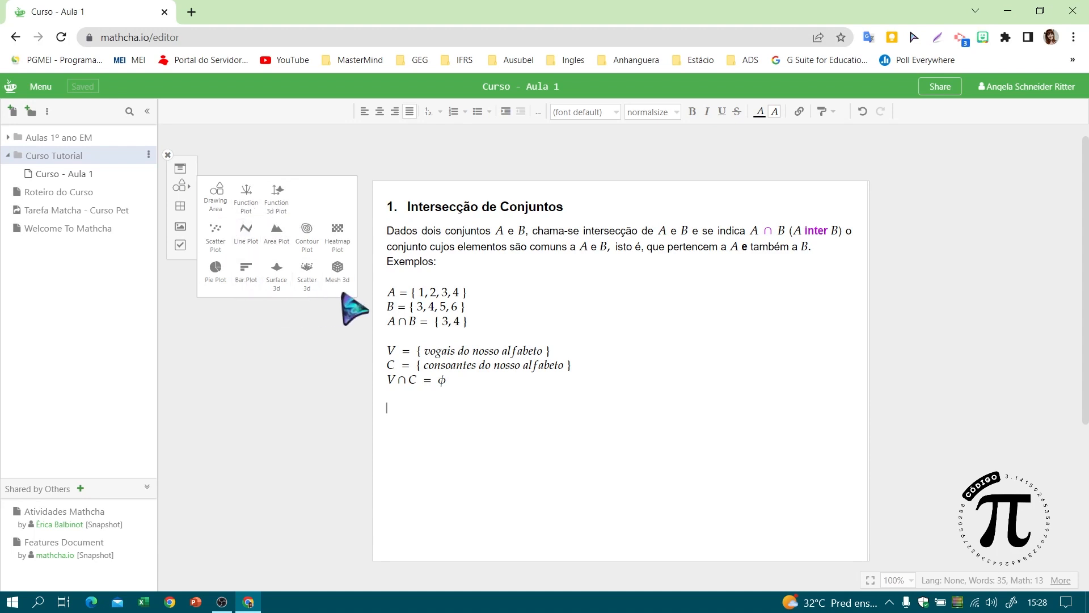
click(221, 194)
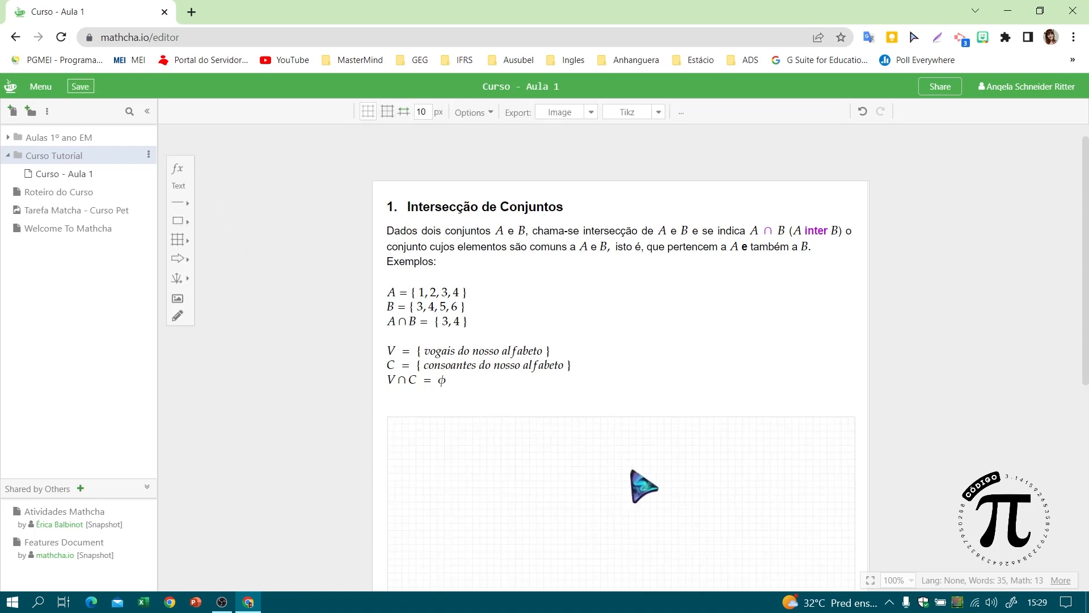
Place a circle in the left part of the drawing area and enlarge it to nearly twice its initial diameter.
scroll(747, 439, down, 1)
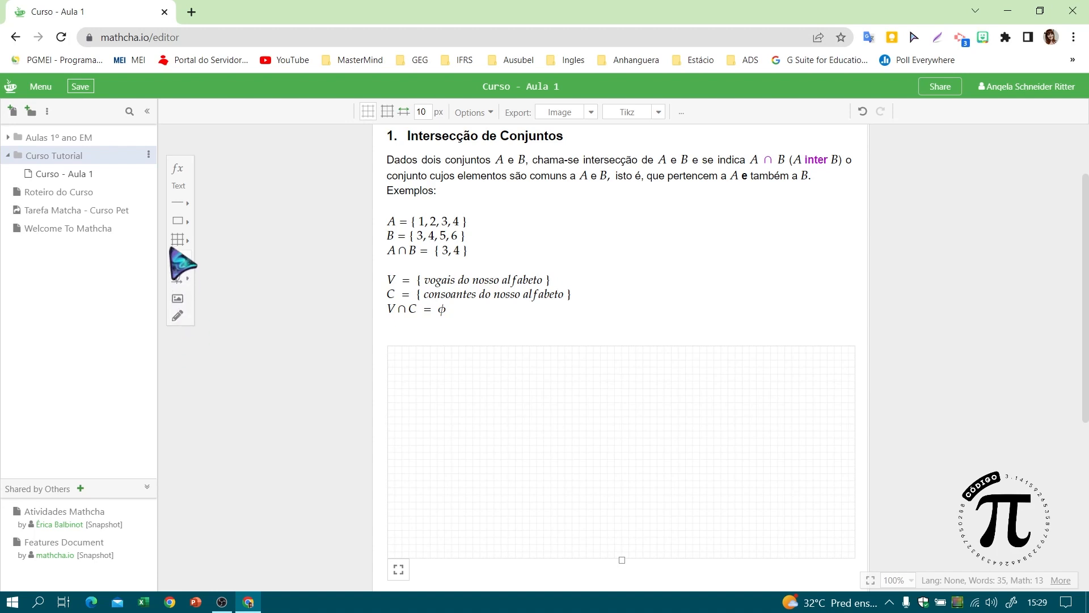
click(188, 222)
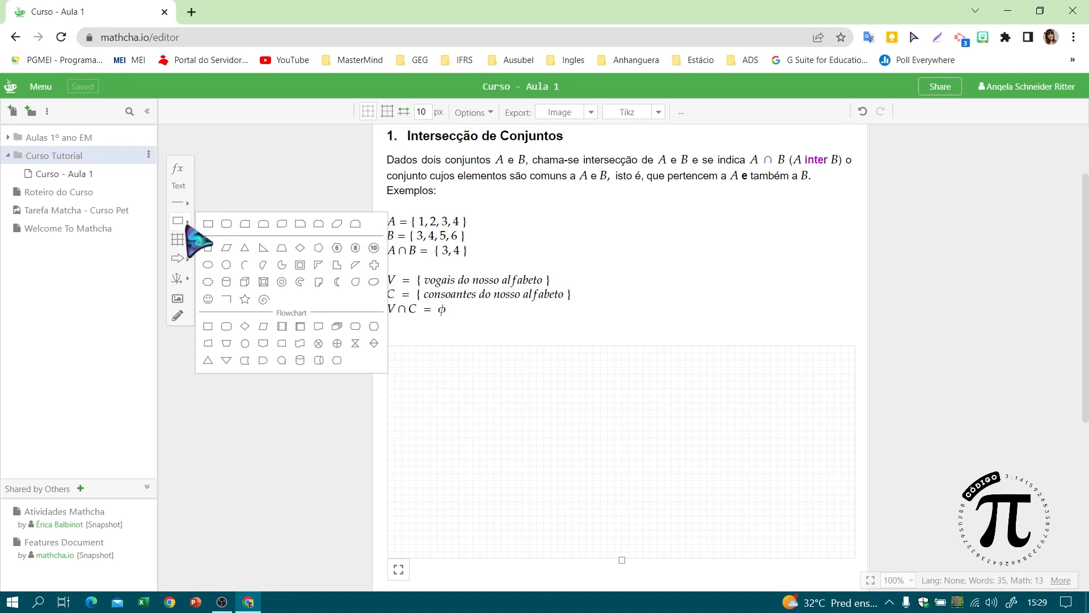
click(227, 265)
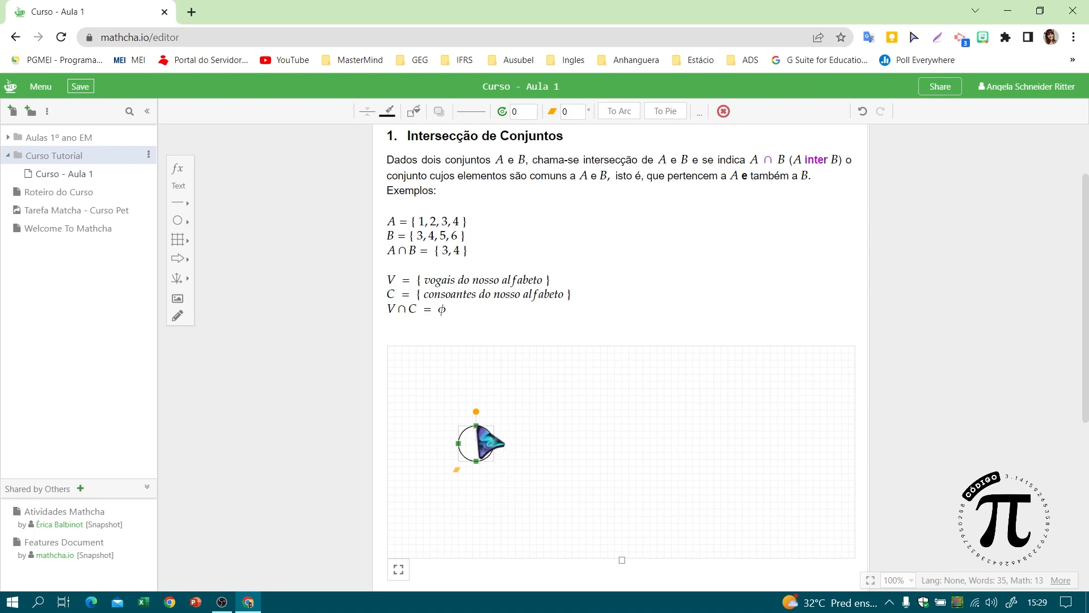
drag(476, 426, 487, 402)
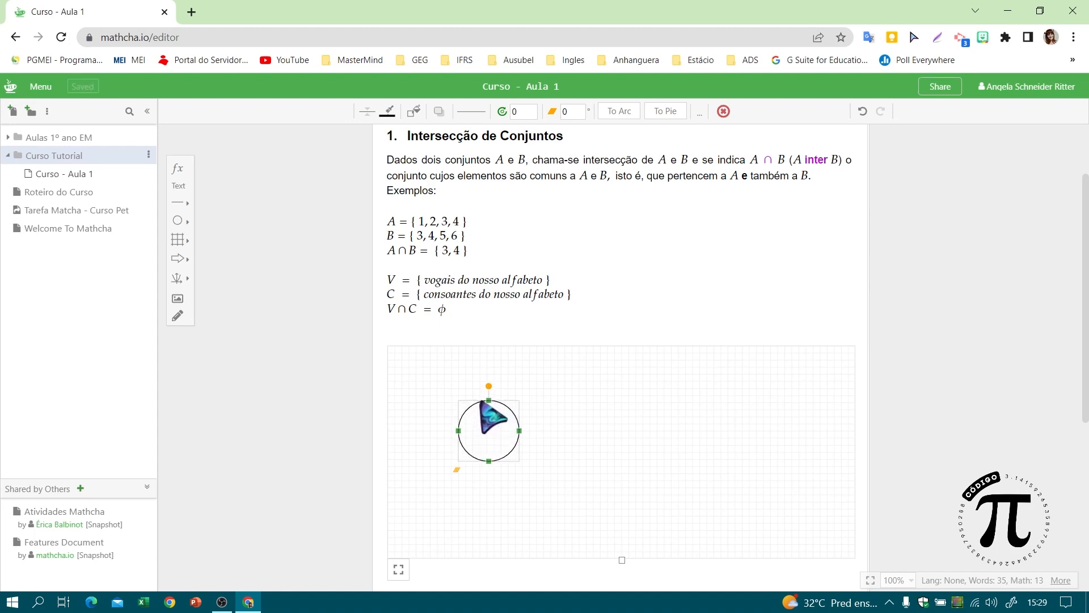
click(481, 403)
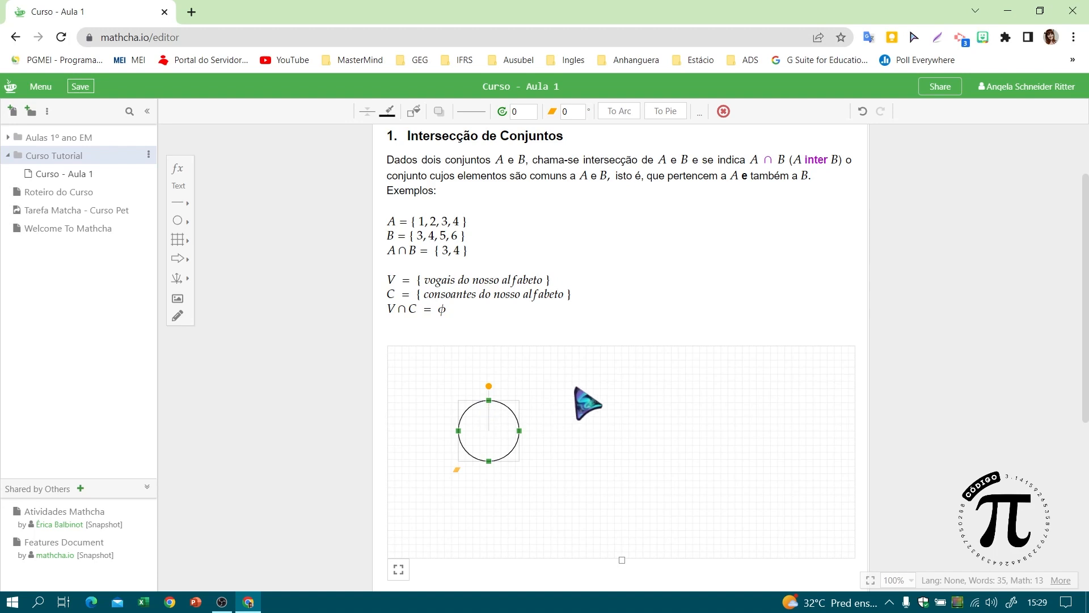
Duplicate the circle and move the copy up until it is level with the original.
key(ctrl+d)
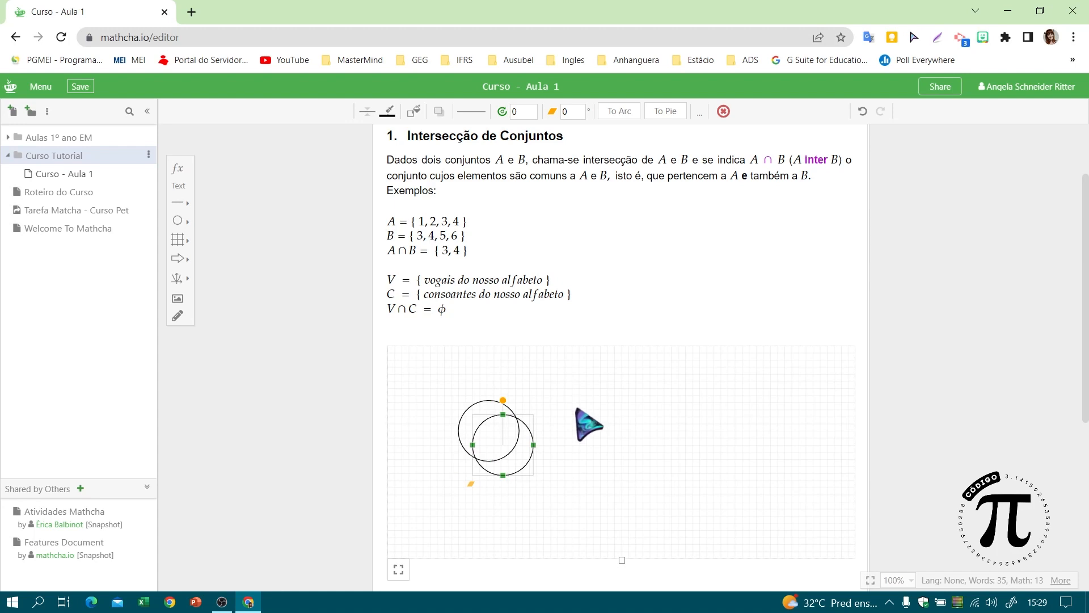
key(Up)
key(Up)
key(Up)
key(Up)
key(Up)
key(Up)
key(Up)
key(Up)
key(Up)
key(Up)
key(Up)
key(Up)
key(Up)
key(Up)
key(Up)
key(Up)
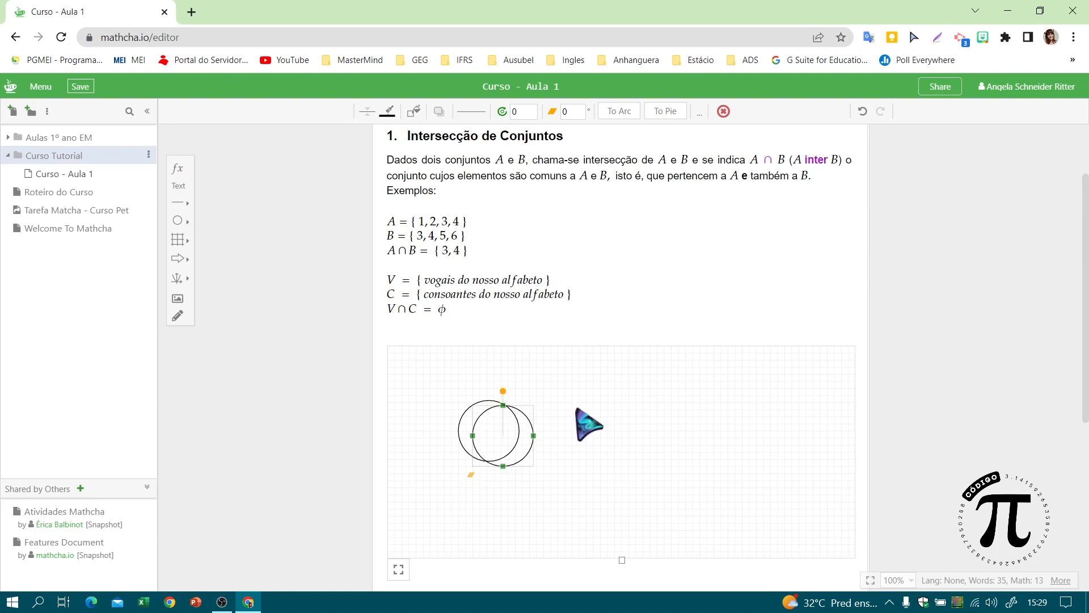
key(Up)
key(Up)
key(Up)
key(Up)
key(Up)
key(Up)
key(Up)
key(Up)
key(Up)
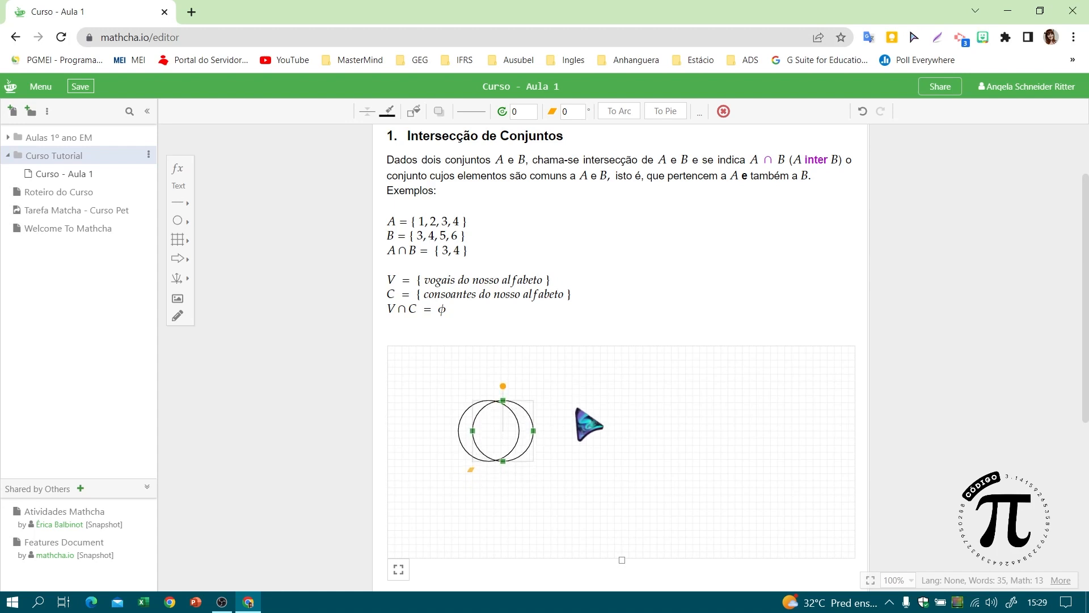
Shift the copied circle right until its left edge reaches the original's center, leaving the two circles overlapping.
key(Right)
key(Right)
key(Right)
key(Right)
key(Right)
key(Right)
key(Right)
key(Right)
key(Right)
key(Right)
key(Right)
key(Right)
key(Right)
key(Right)
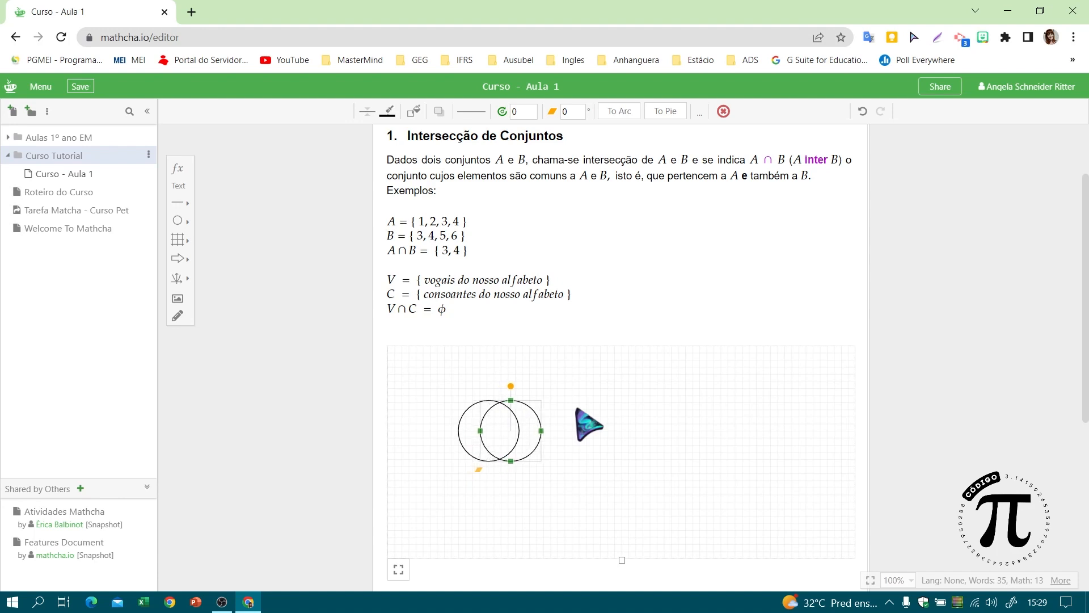
key(Right)
key(Right)
key(Right)
key(Right)
key(Right)
key(Right)
key(Right)
key(Right)
key(Right)
key(Right)
key(Right)
key(Right)
key(Right)
key(Right)
key(Right)
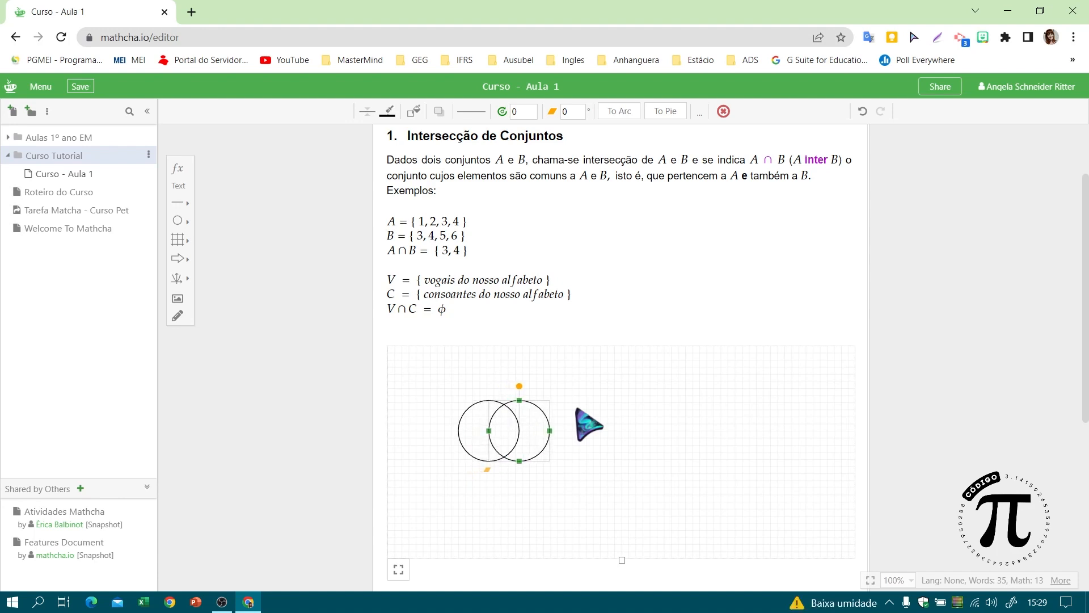
Nudge the copied circle farther right, narrowing the overlap to a little over a third of the circle's diameter.
key(Right)
key(Right)
key(Right)
key(Right)
key(Right)
key(Right)
key(Right)
key(Right)
key(Right)
key(Right)
key(Right)
key(Right)
key(Right)
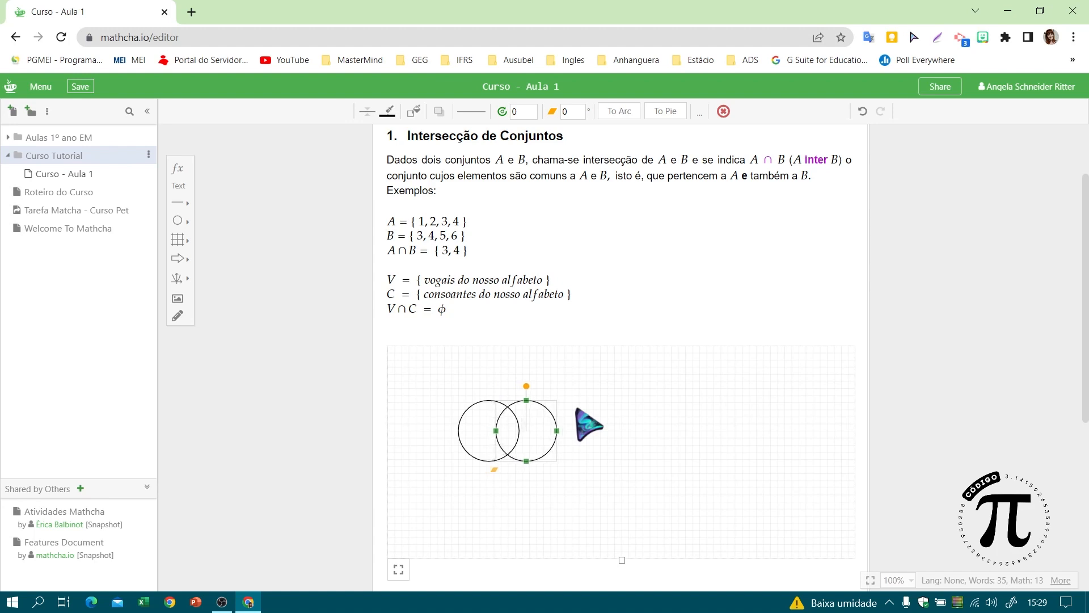
click(616, 409)
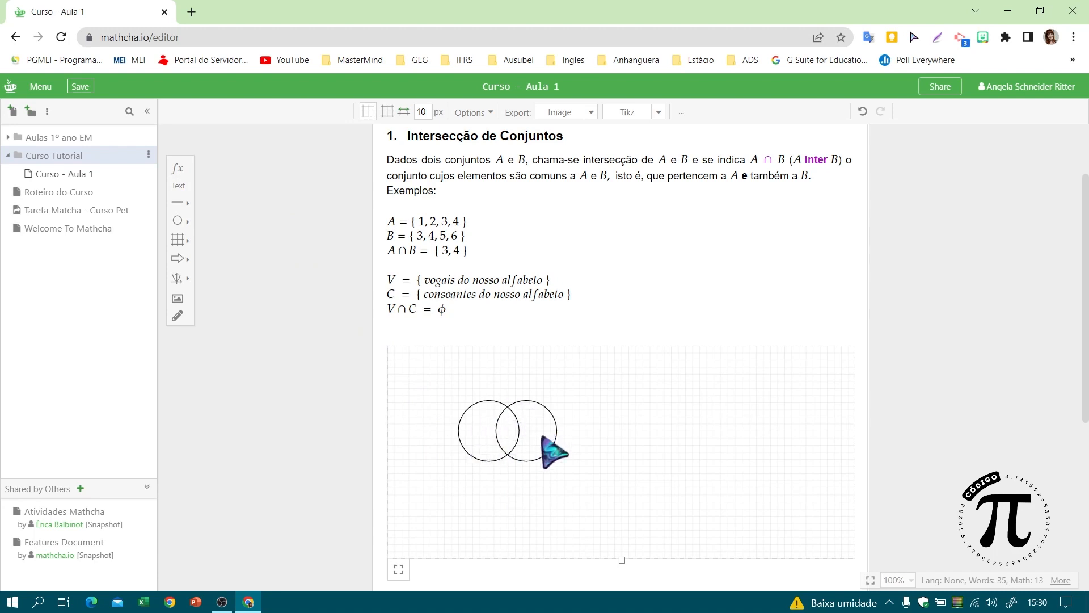
Add the text label A and place it in the upper part of the left circle.
click(179, 185)
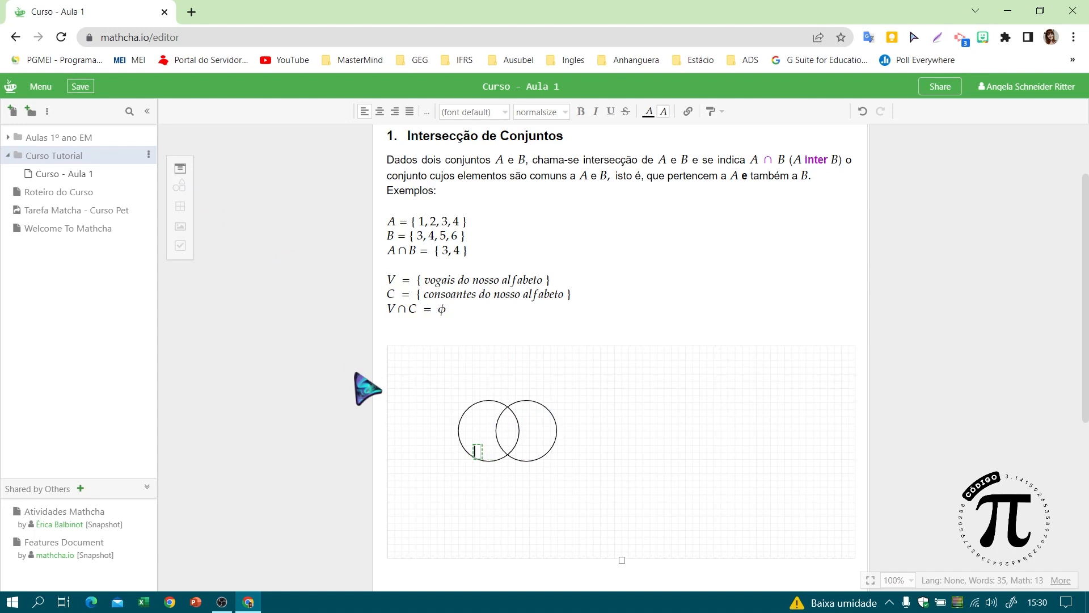
text(A)
click(487, 455)
click(479, 452)
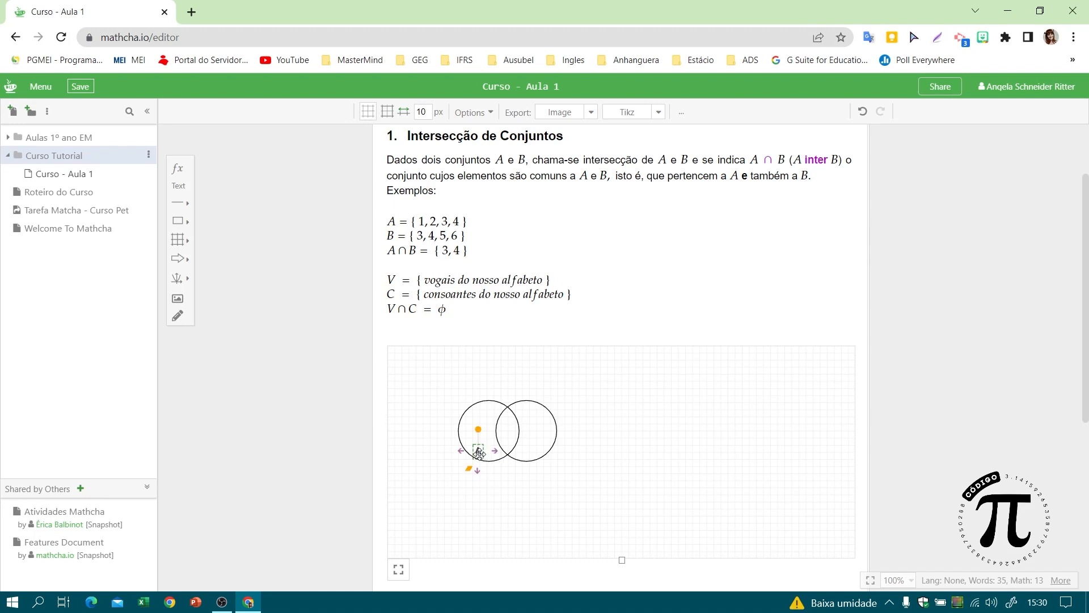
drag(479, 452, 482, 421)
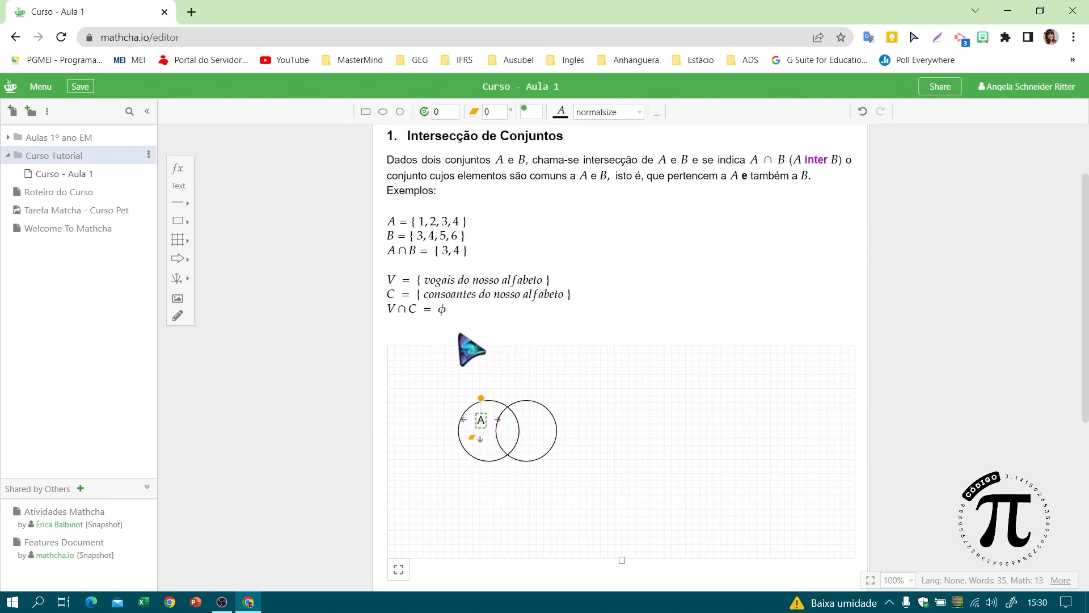
Add the text label B and place it inside the right circle.
click(181, 191)
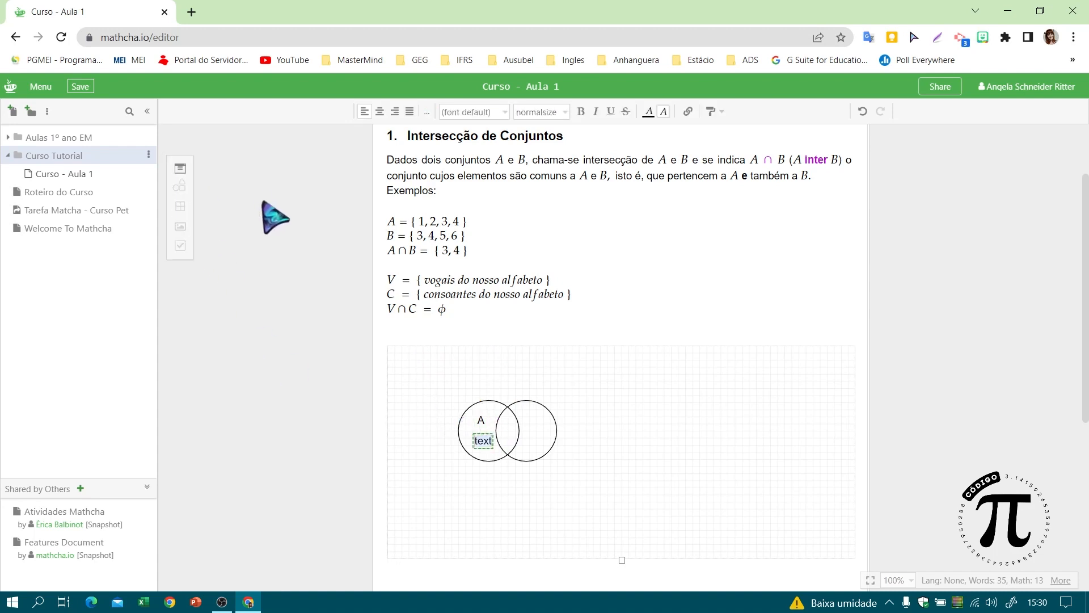
key(BackSpace)
click(478, 441)
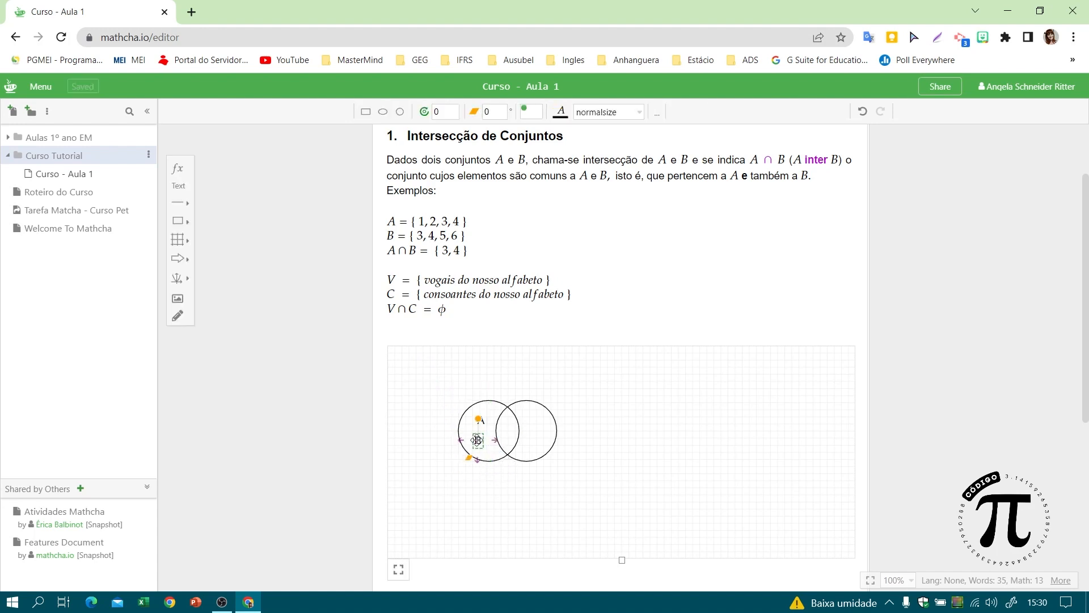
drag(477, 440, 534, 426)
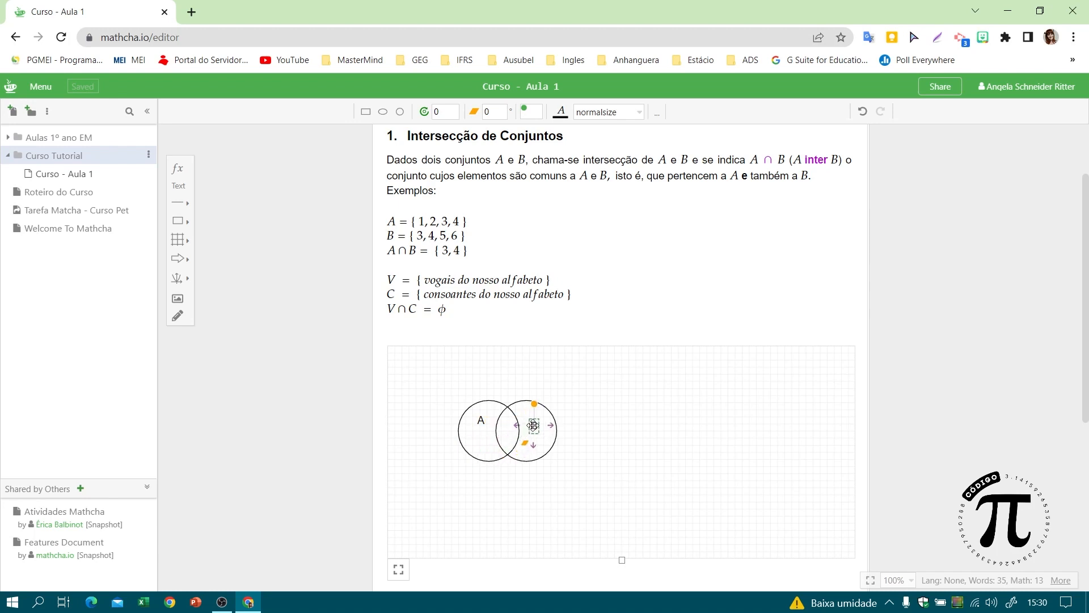
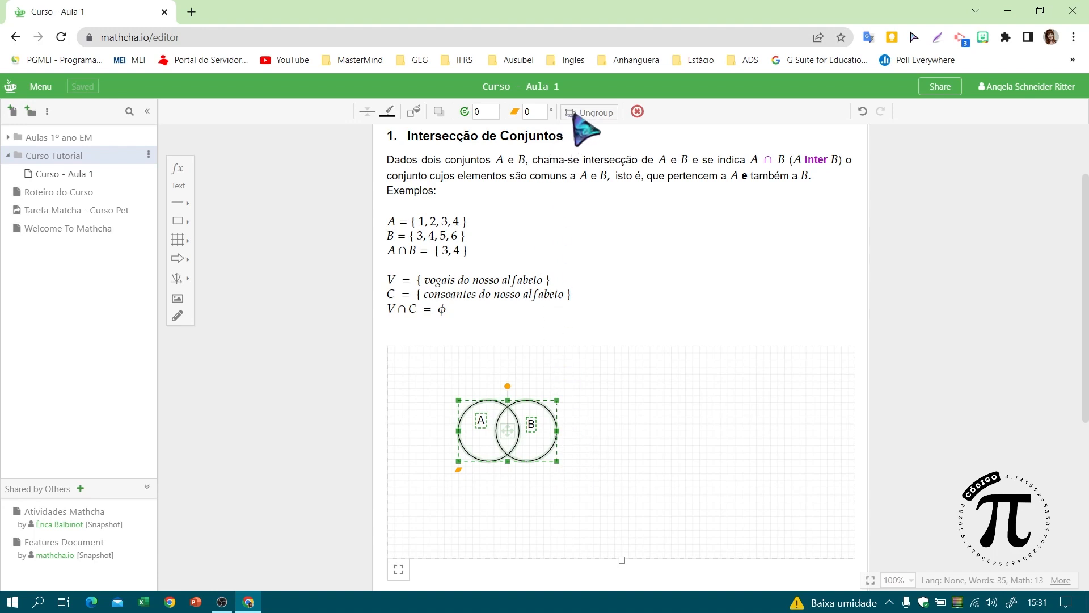
Ungroup the labelled circles and combine them with Intersect to keep only their common region.
click(575, 114)
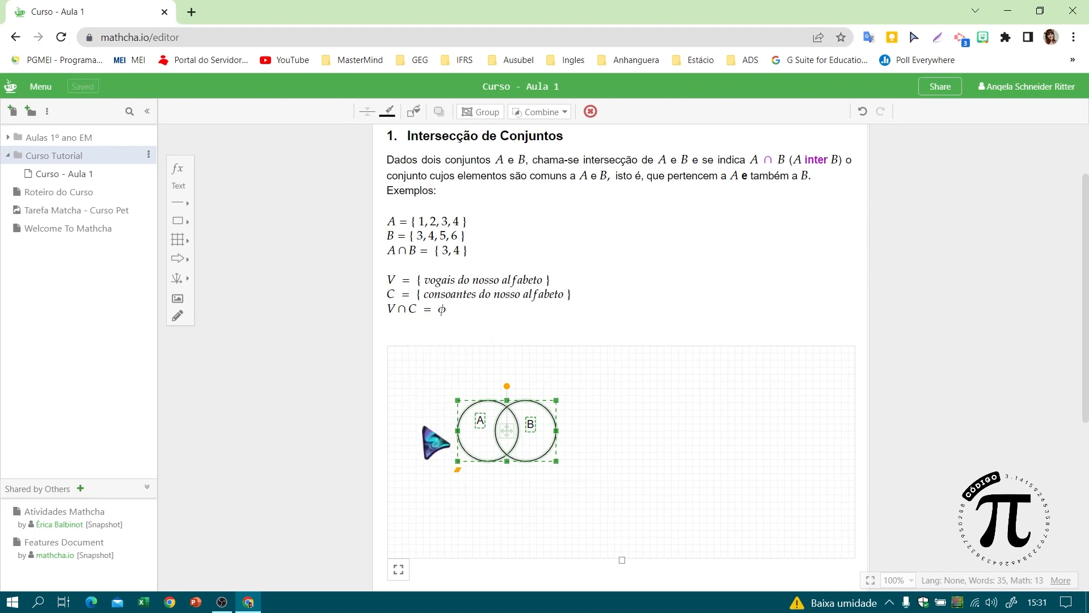
click(564, 113)
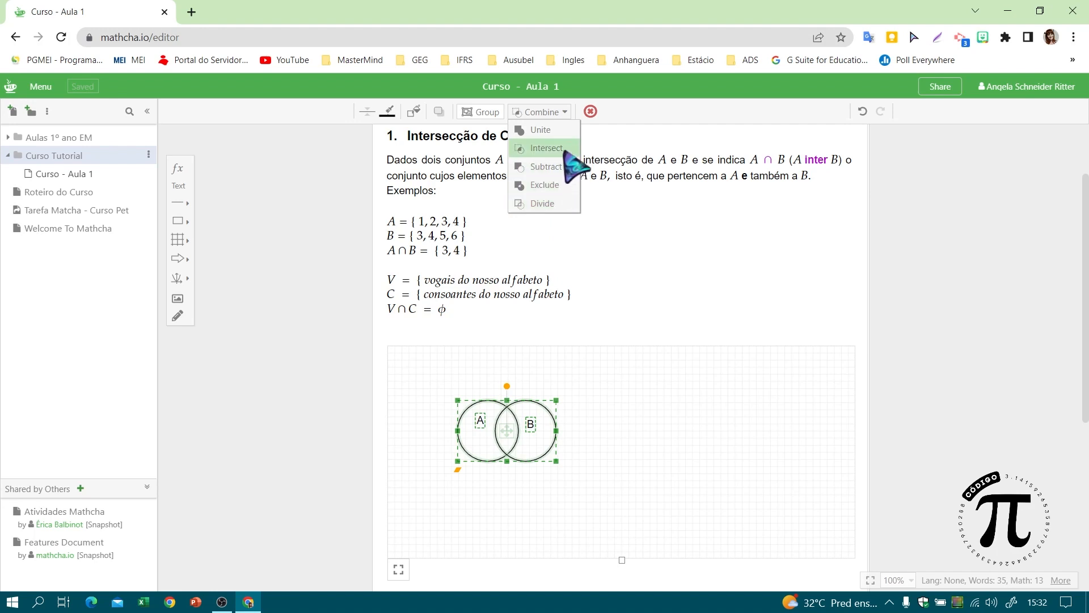
click(547, 148)
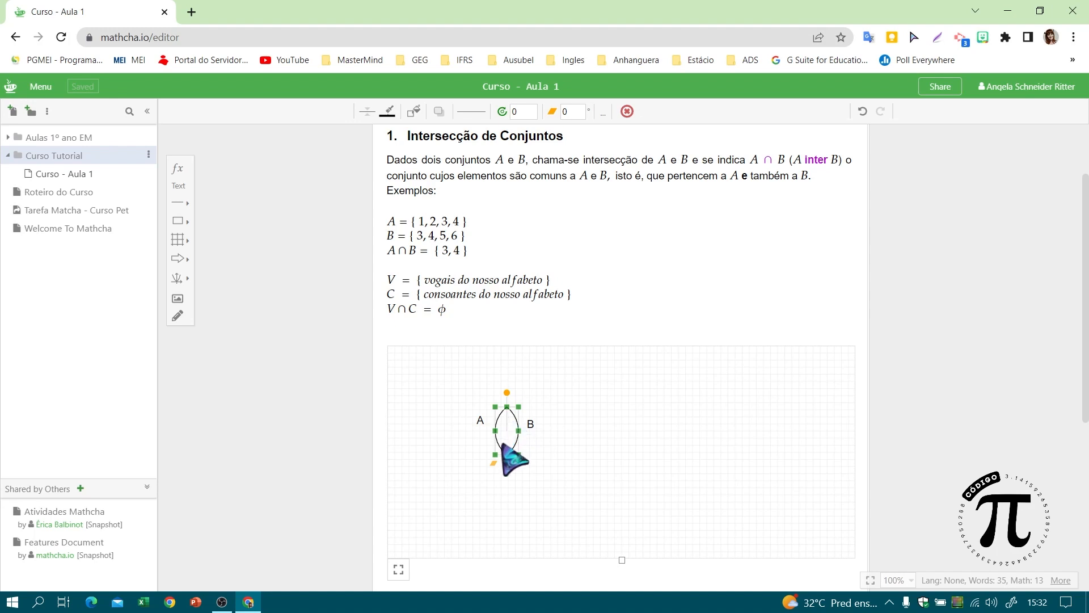
Try a solid purple BD10E0 fill on the intersection shape, followed by a radial white-to-purple gradient.
click(414, 112)
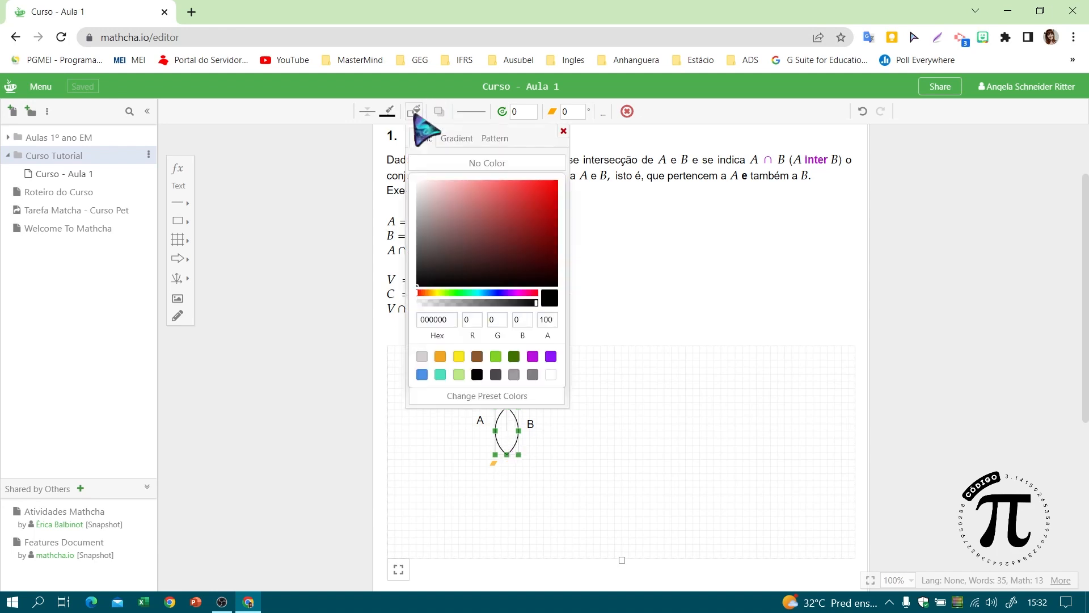
click(532, 356)
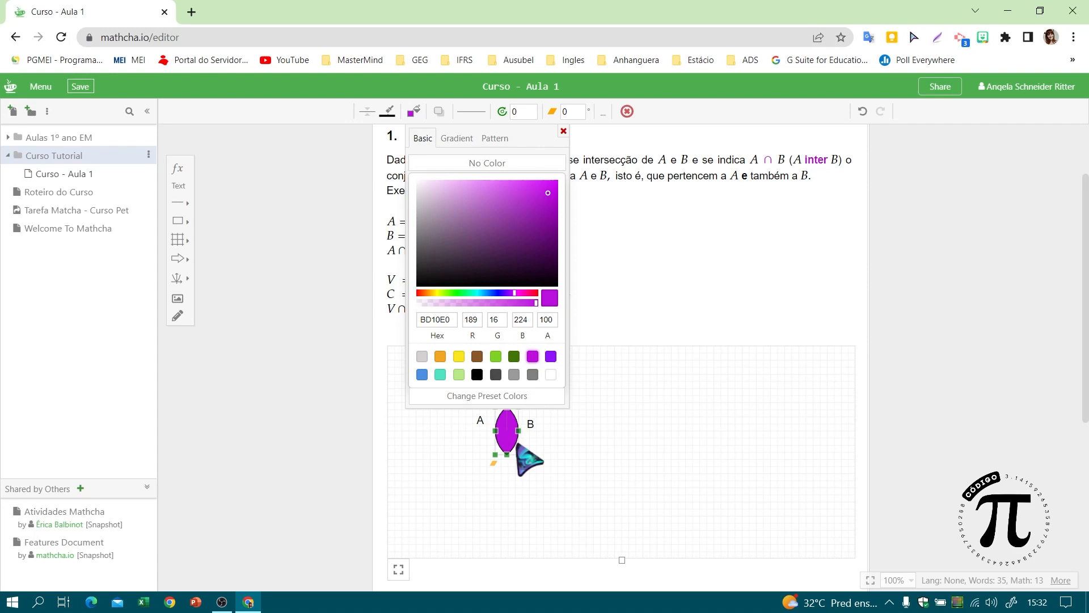
click(457, 139)
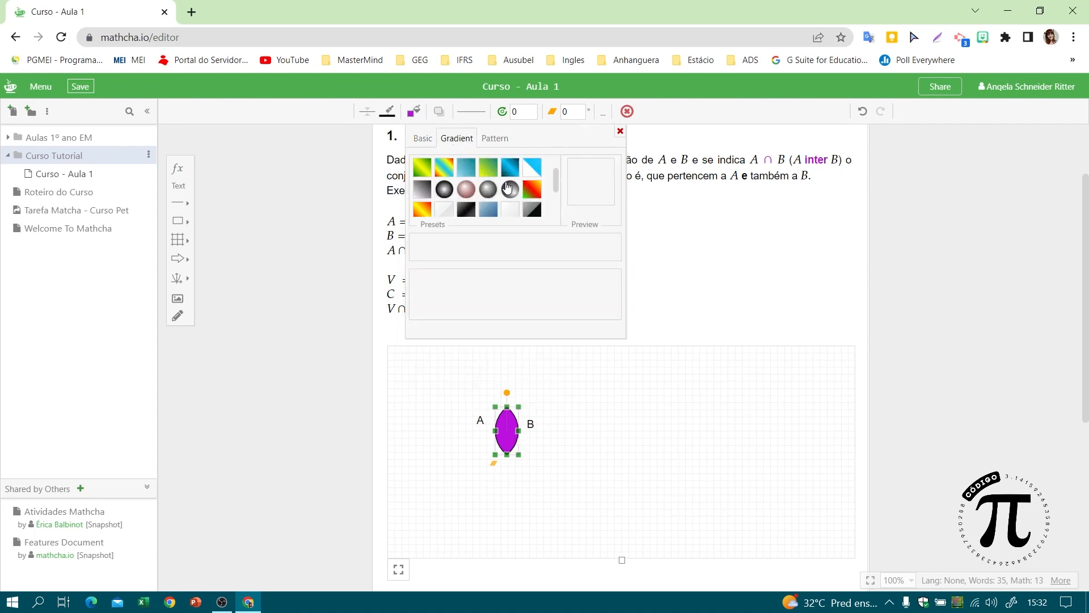
click(509, 189)
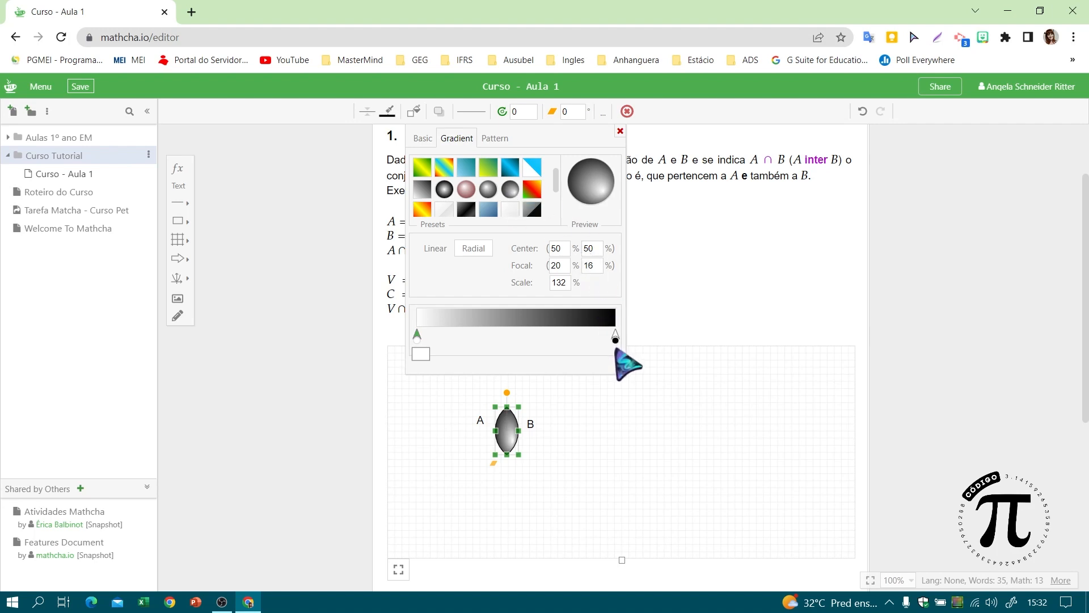
click(615, 336)
click(612, 353)
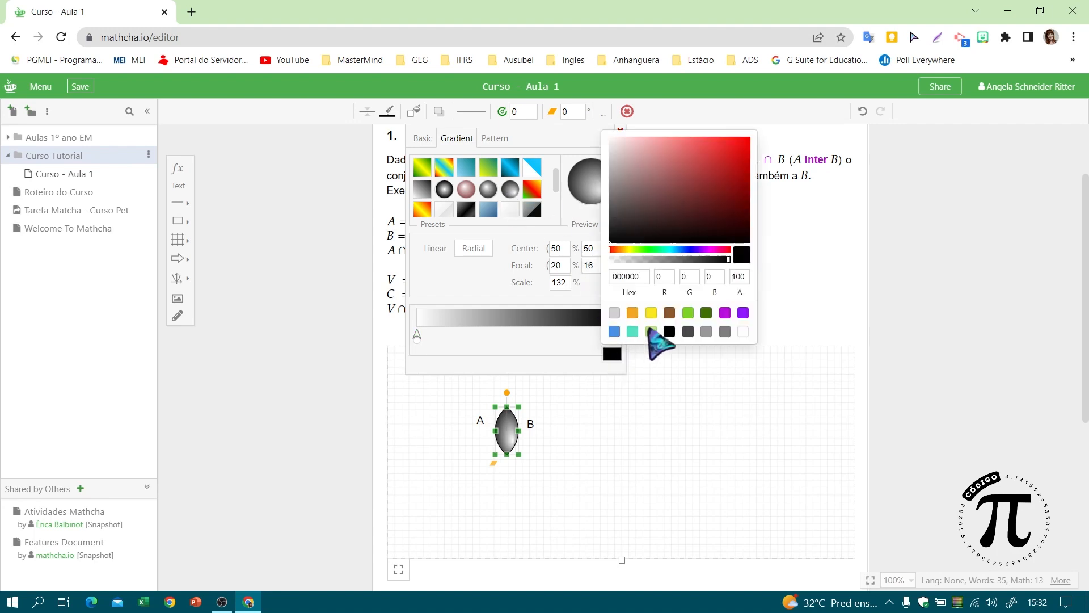
click(725, 313)
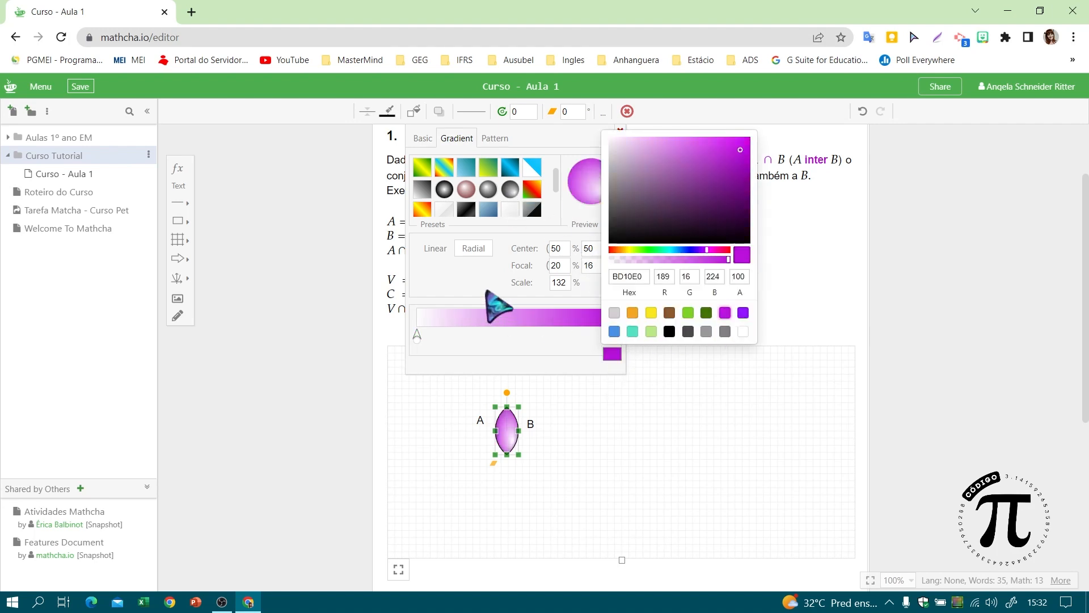
Try the brick and dotted pattern fills on the intersection shape.
click(502, 139)
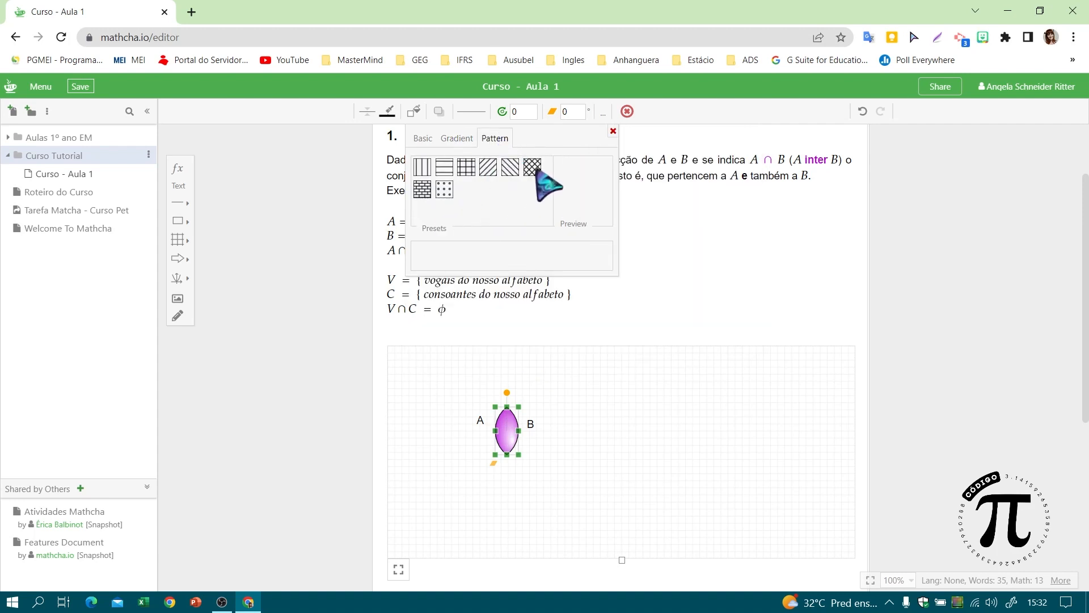
click(422, 189)
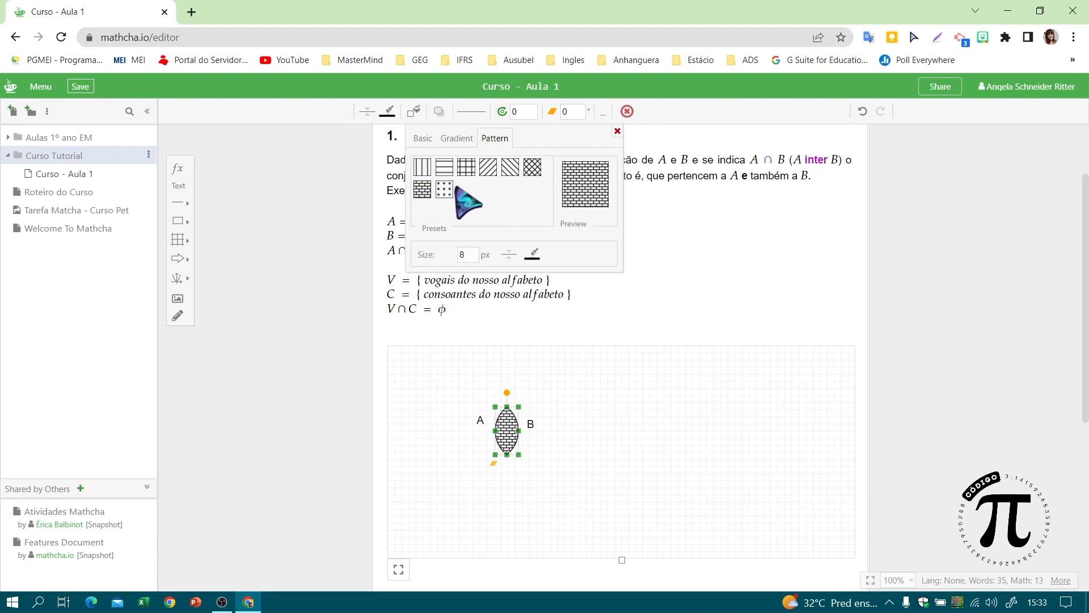
click(444, 191)
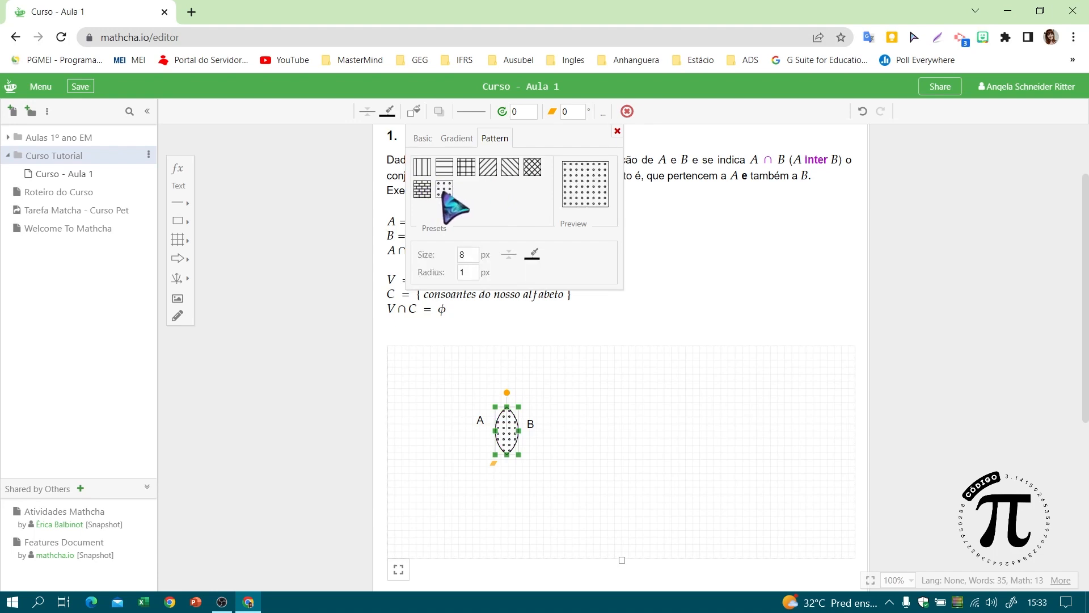
Fill the intersection shape with the rising diagonal-line pattern and color its lines purple BD10E0.
click(488, 168)
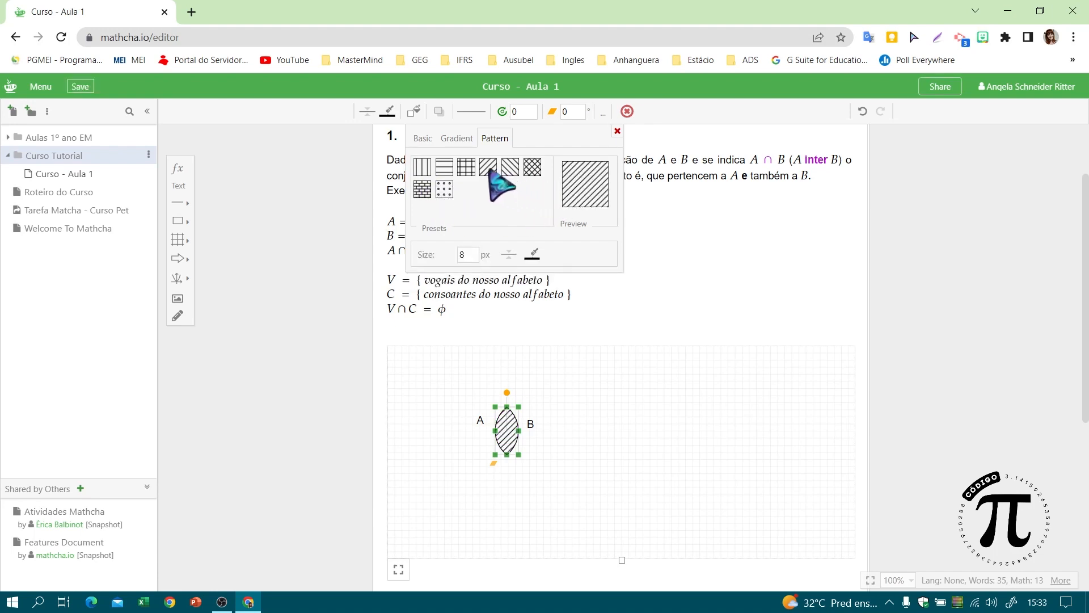
click(533, 255)
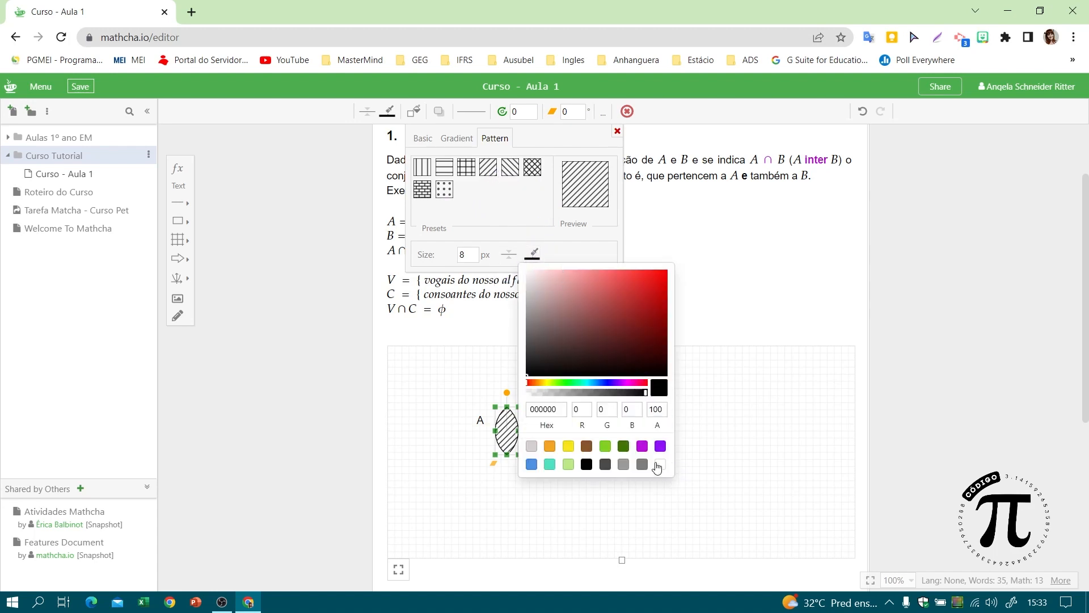
click(642, 448)
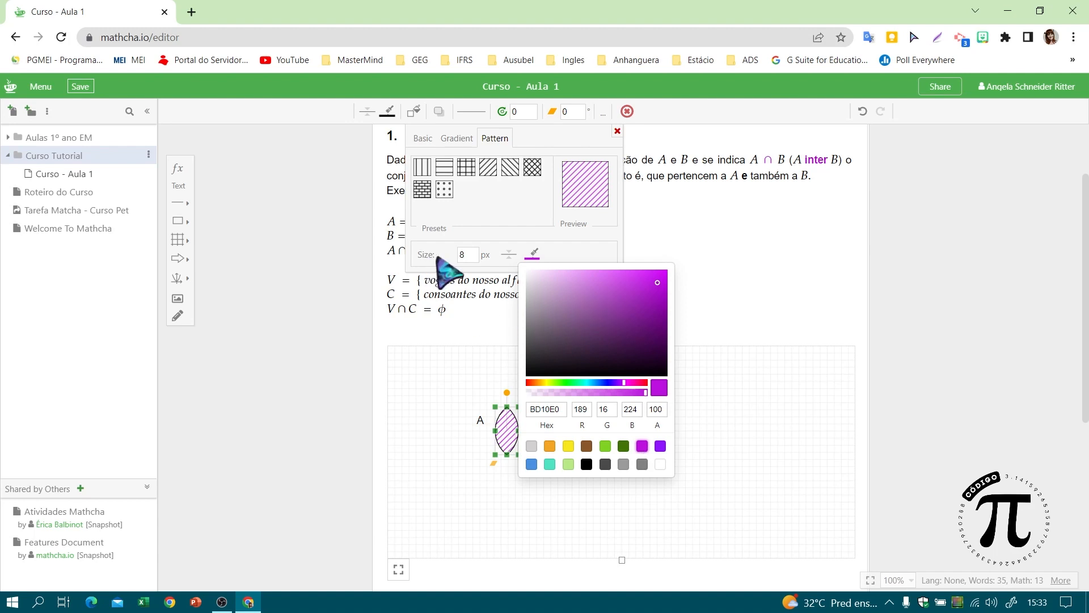
click(474, 275)
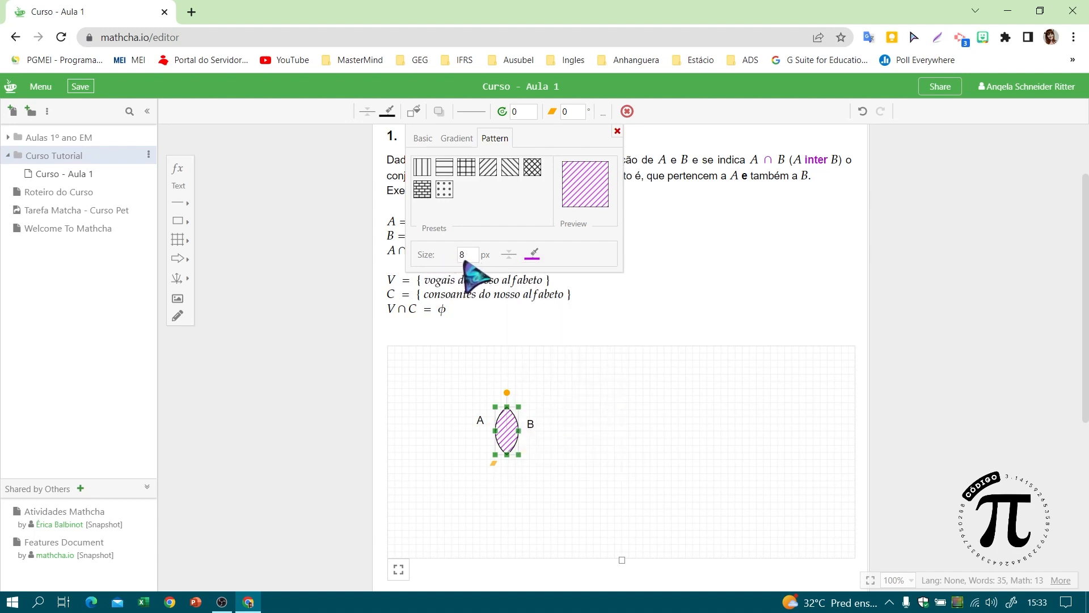
Set the diagonal pattern's size to 5.5 px and close the fill settings.
click(466, 256)
text(.5)
key(Up)
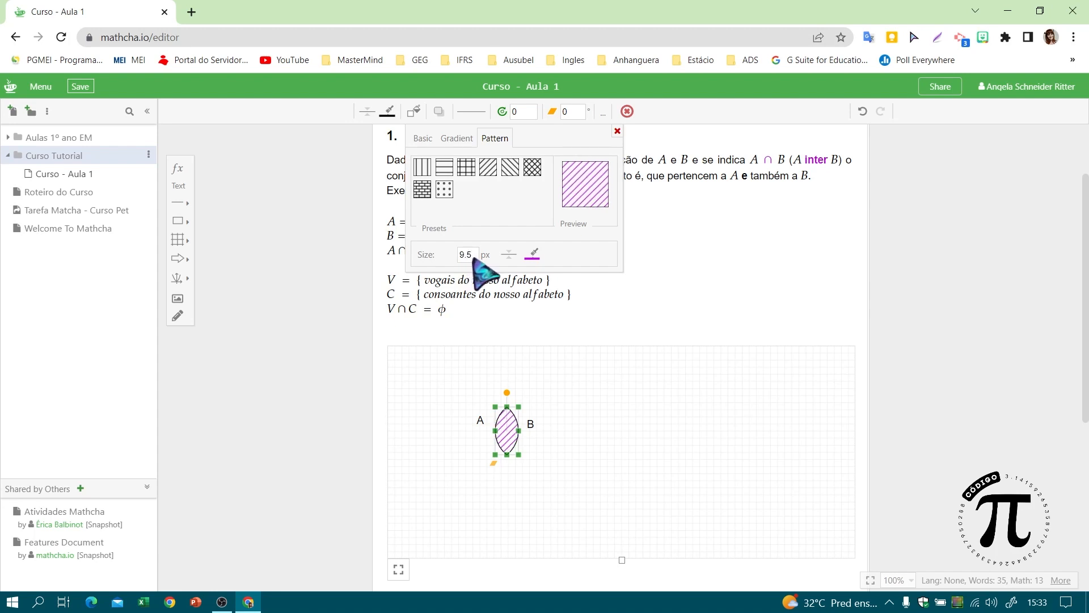
drag(474, 259, 445, 253)
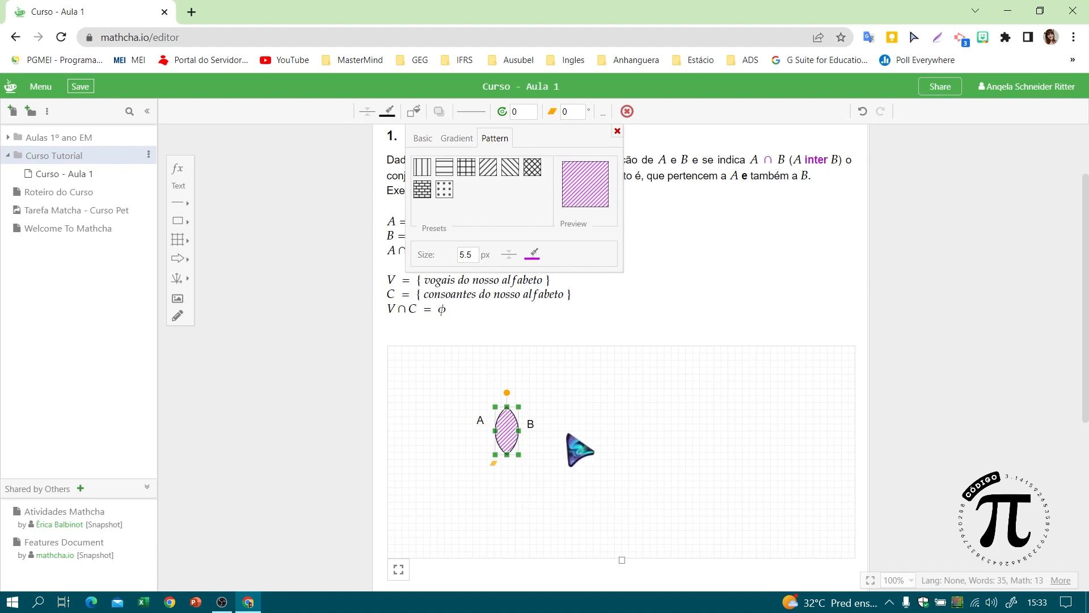
click(618, 132)
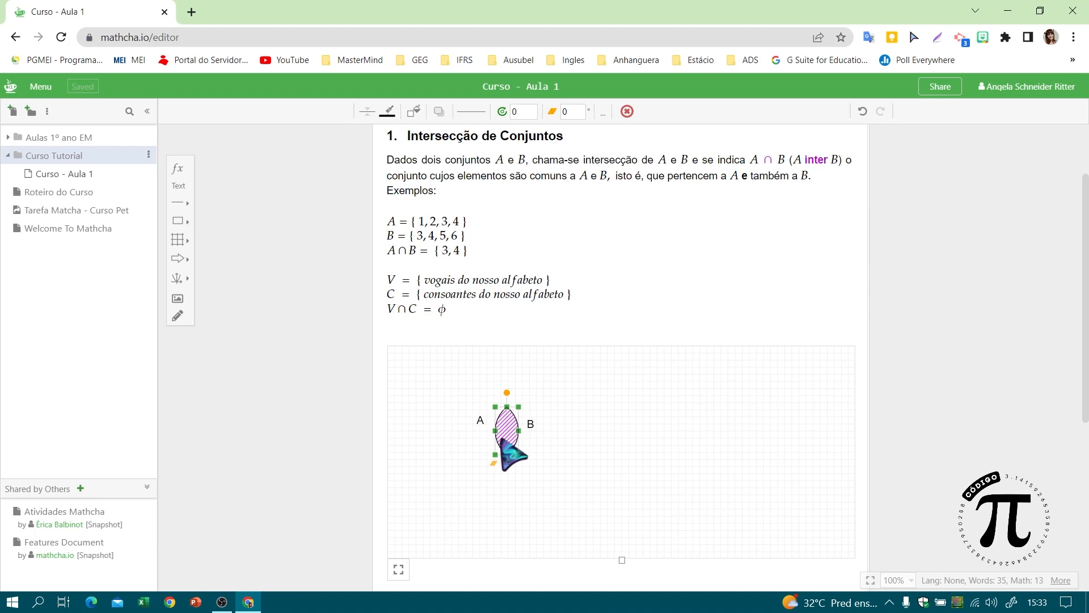
Paste the copied group of labelled circles and align its overlap exactly with the hatched intersection shape.
click(501, 441)
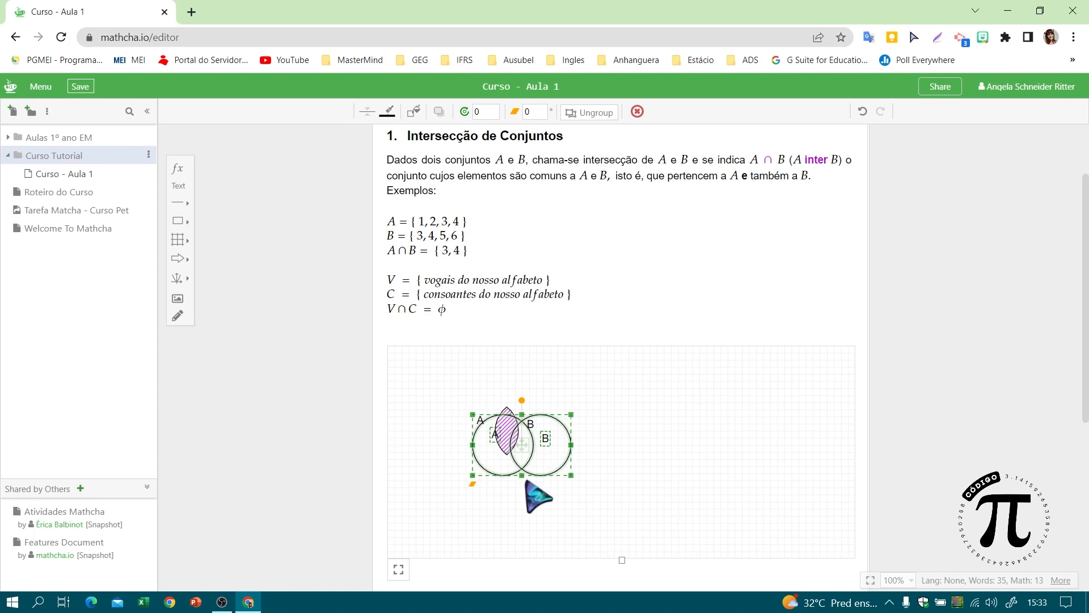
click(529, 479)
click(529, 478)
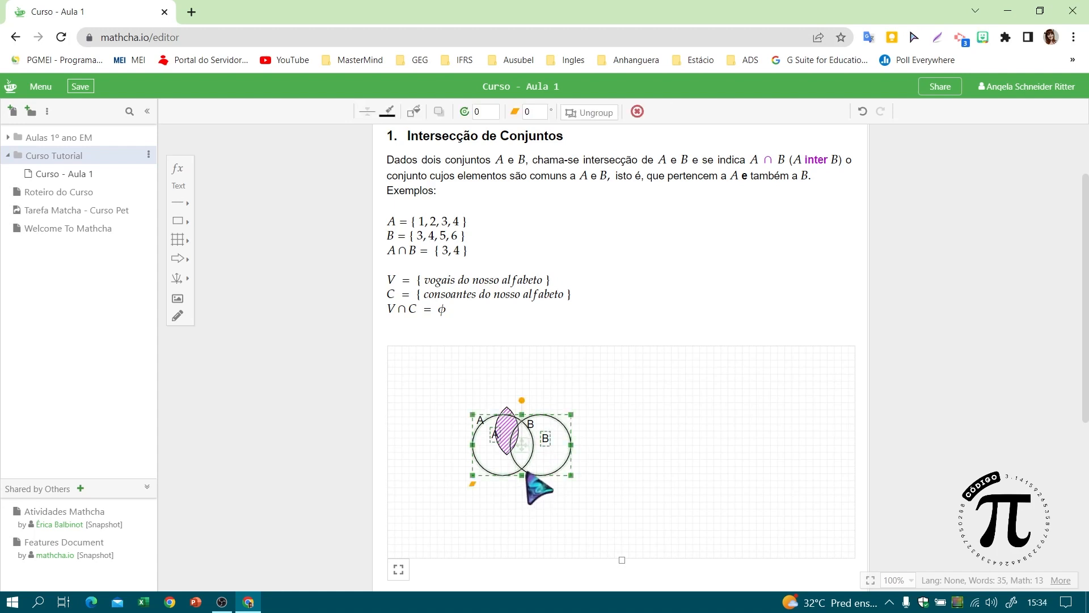
drag(520, 470, 506, 454)
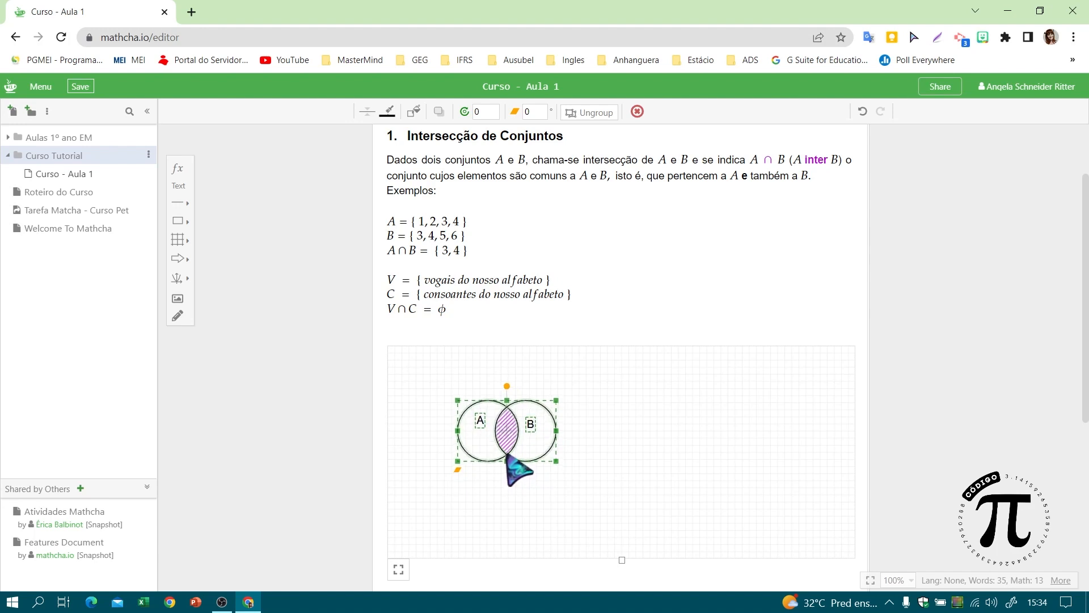
click(597, 374)
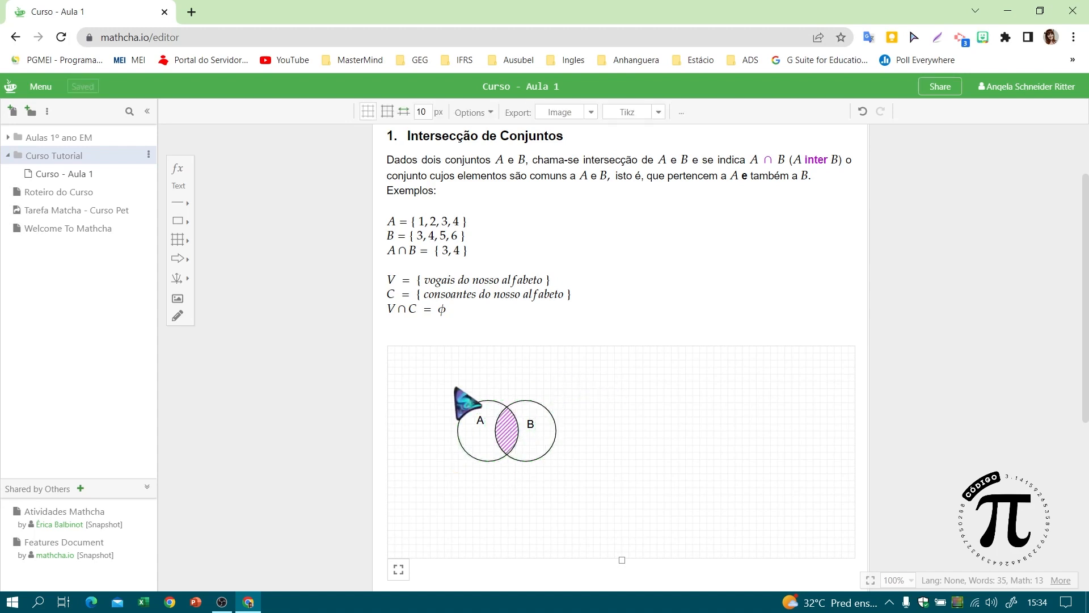
Group the circles, their labels and the hatched intersection into one object and select that group.
drag(429, 369, 586, 489)
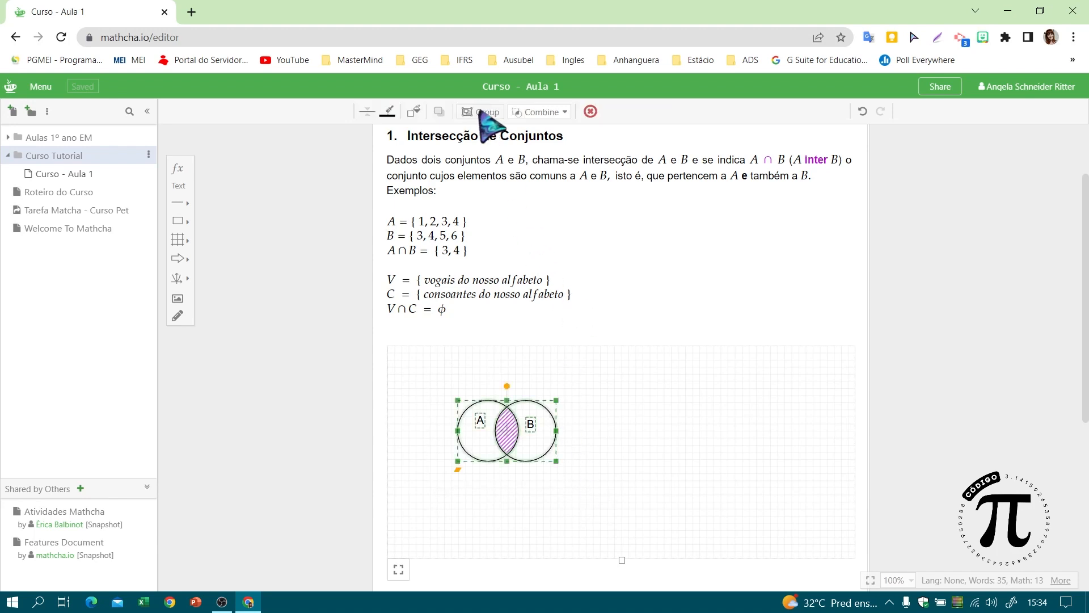
click(483, 113)
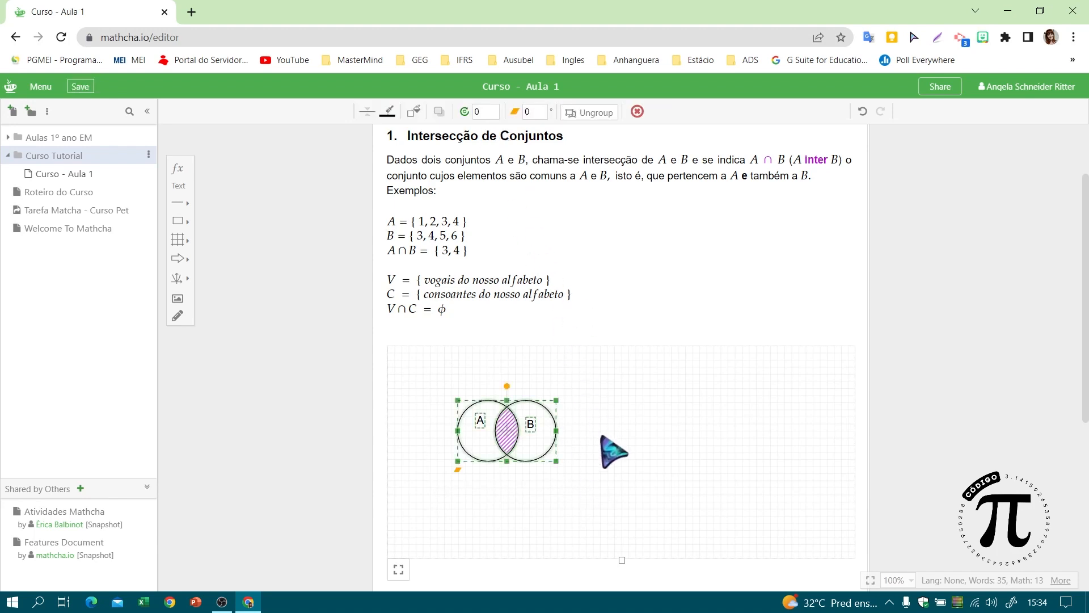
click(616, 450)
click(527, 437)
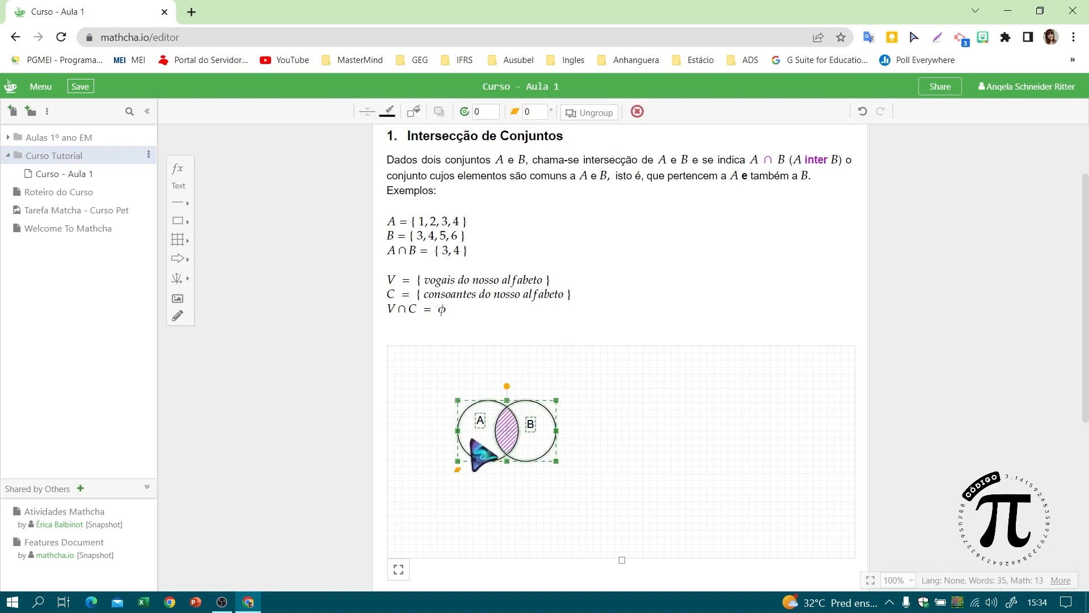
Move the grouped Venn diagram to the drawing area's upper left and shorten the drawing area to end just below the circles.
click(531, 479)
click(556, 465)
mouse_move(486, 397)
mouse_down()
mouse_move(516, 390)
mouse_move(537, 428)
mouse_move(496, 444)
mouse_move(516, 454)
mouse_move(689, 420)
mouse_move(505, 482)
mouse_move(608, 404)
mouse_move(627, 503)
mouse_move(523, 433)
mouse_move(589, 458)
mouse_move(582, 430)
mouse_move(498, 422)
mouse_move(605, 409)
mouse_move(611, 389)
mouse_move(492, 407)
mouse_move(485, 400)
mouse_move(512, 386)
mouse_move(470, 389)
mouse_up()
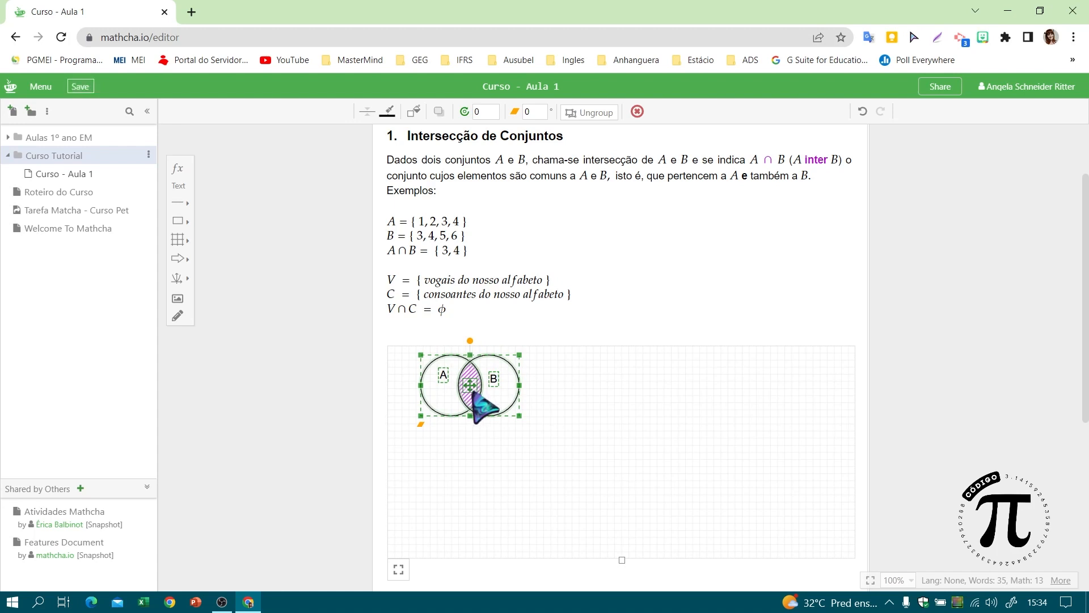
click(621, 559)
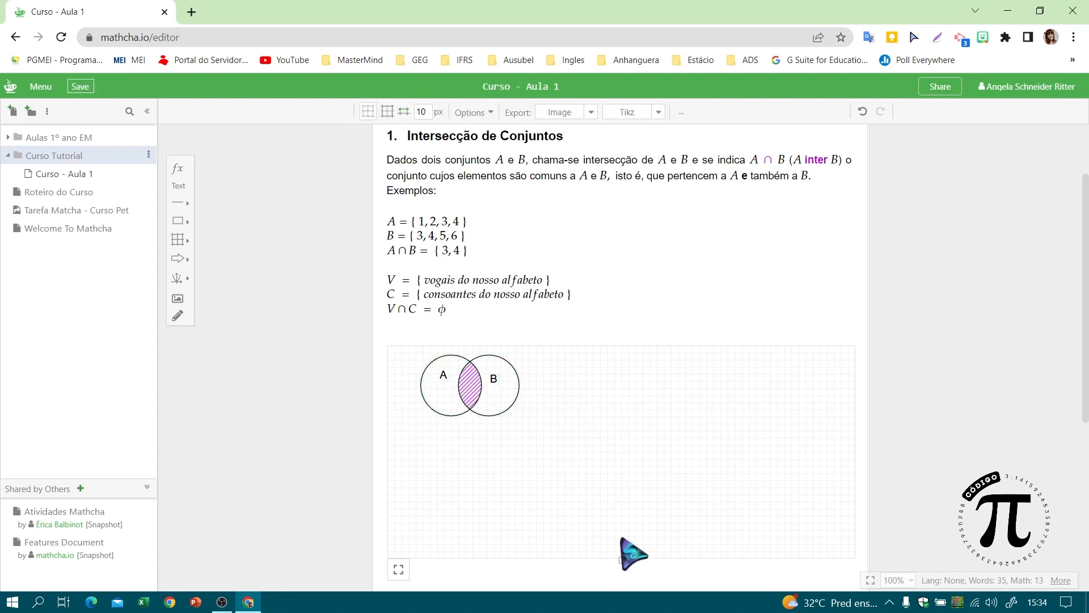
drag(622, 559, 582, 429)
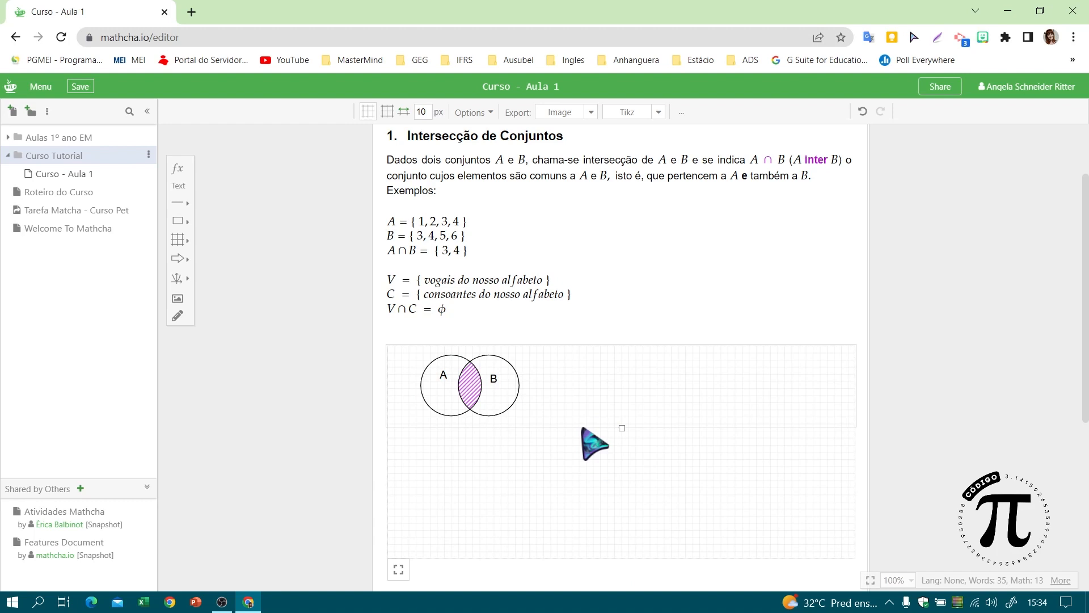
drag(582, 427, 582, 429)
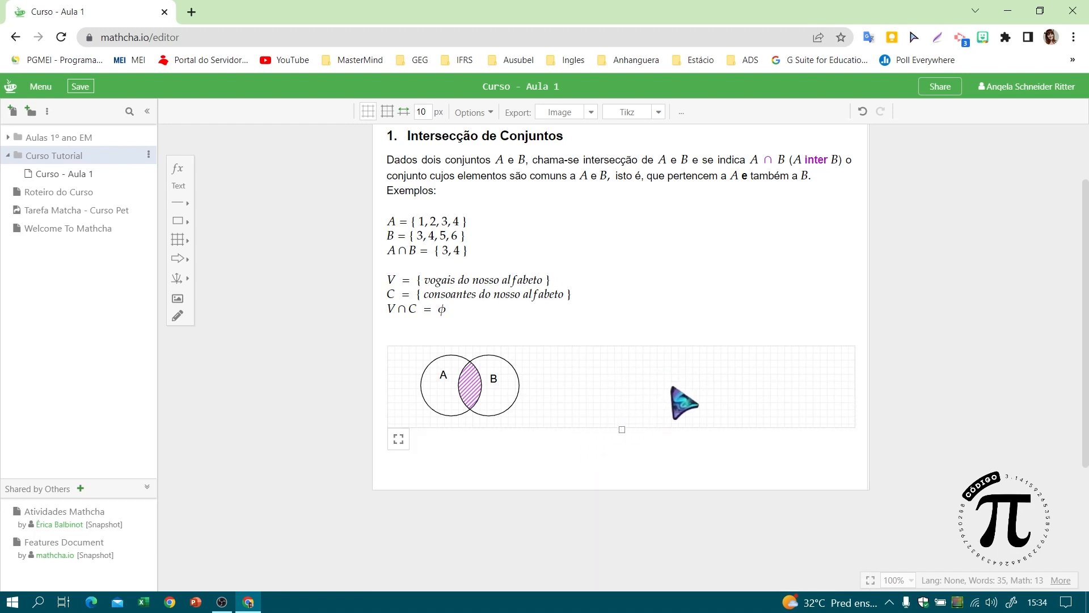
Center the grouped Venn diagram horizontally in the shortened drawing area and return to editing the document text.
drag(480, 387, 617, 386)
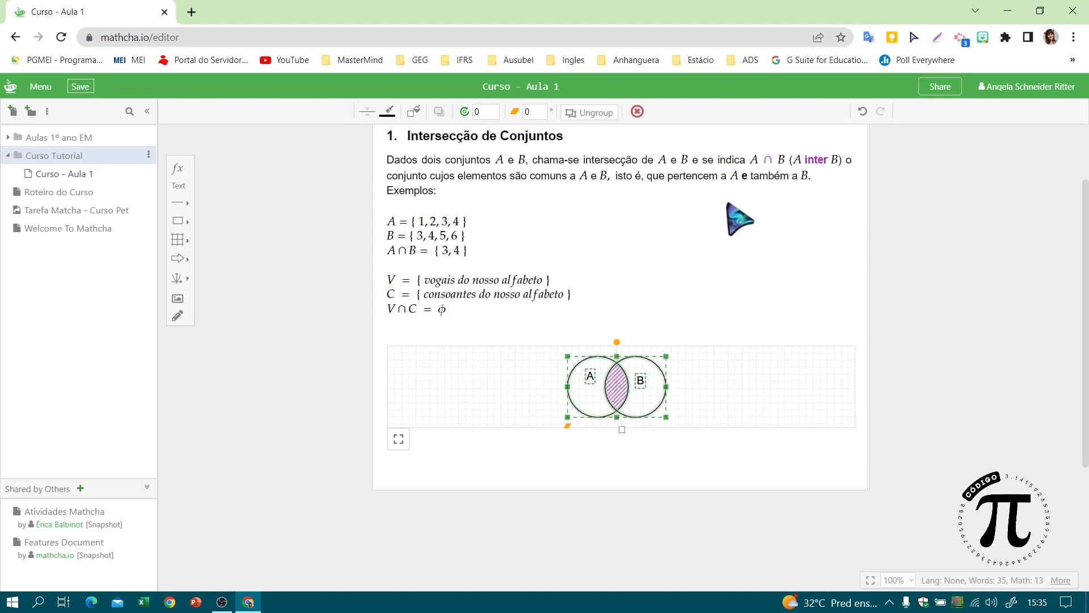
scroll(738, 222, up, 2)
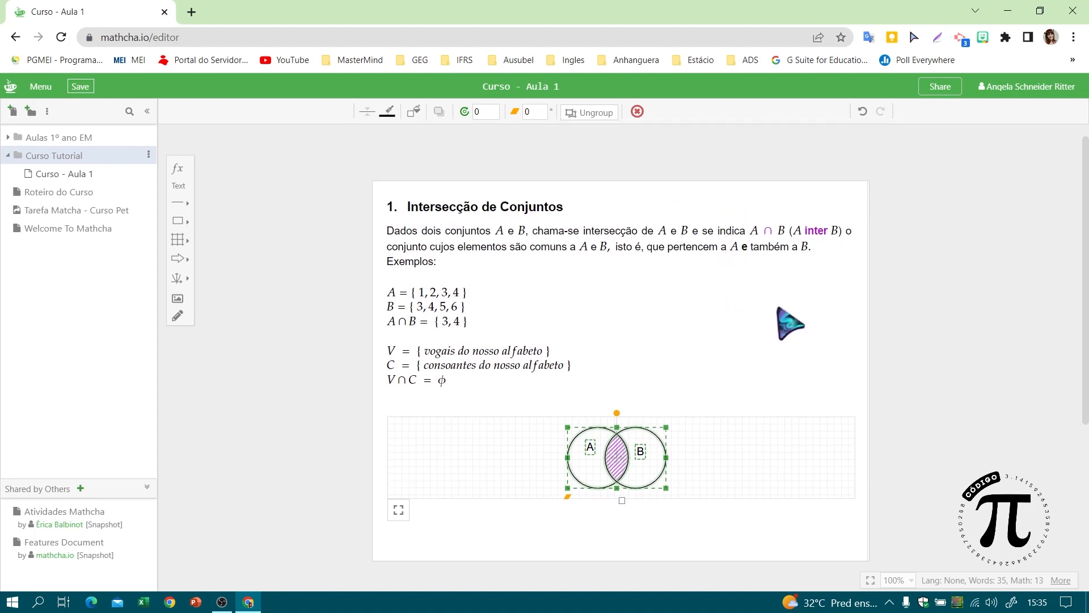
click(691, 370)
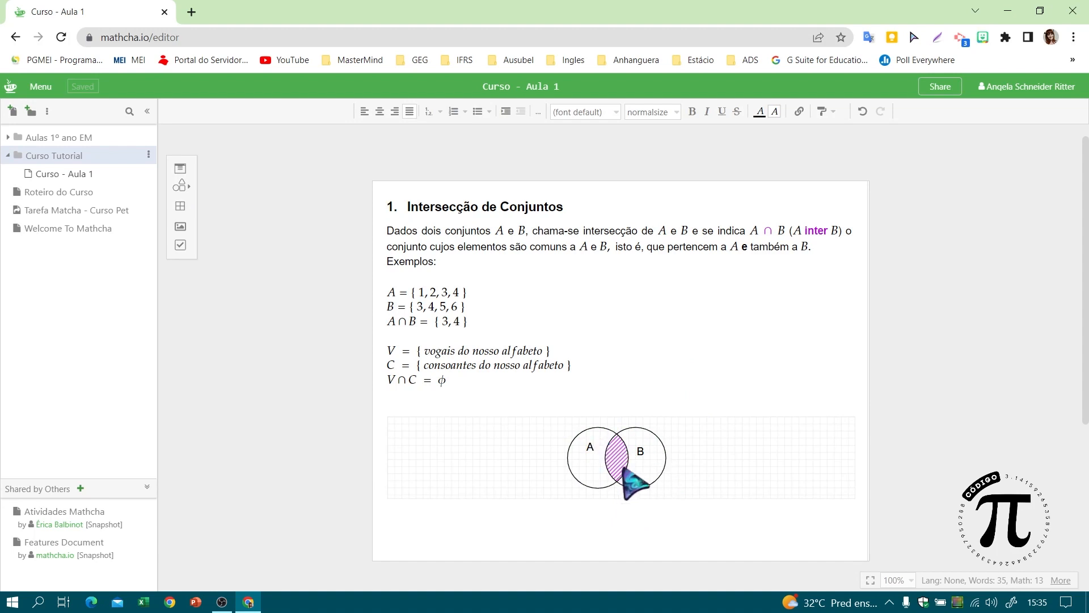